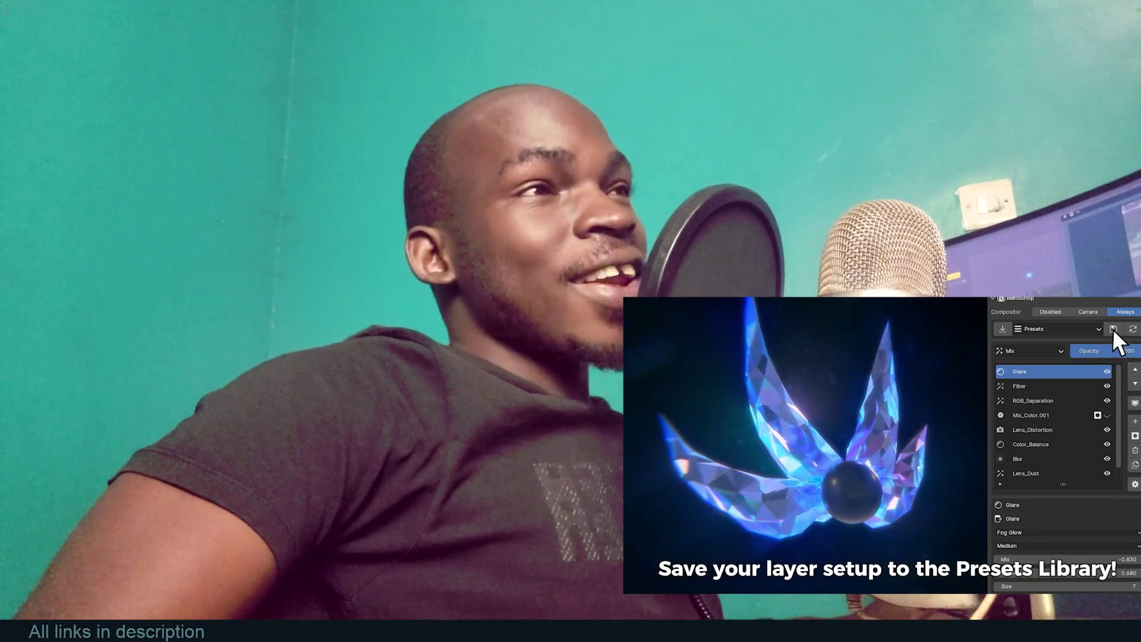
left_click(1113, 329)
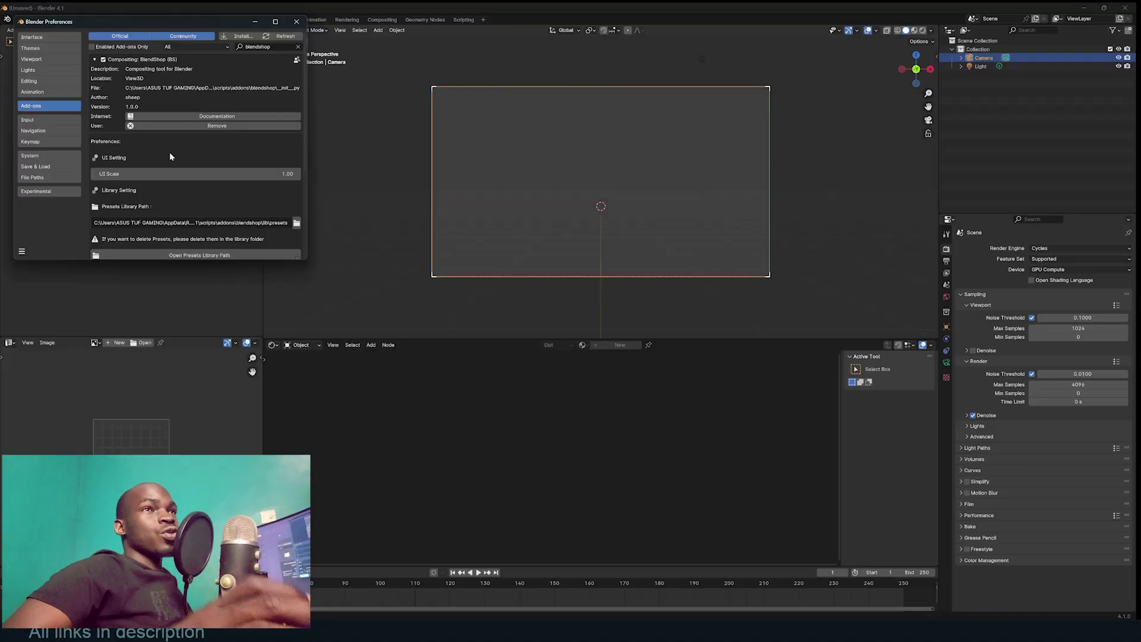
Review the BlendShop add-on's library and import/export settings in the preferences and close them.
scroll(165, 175, "down", 6)
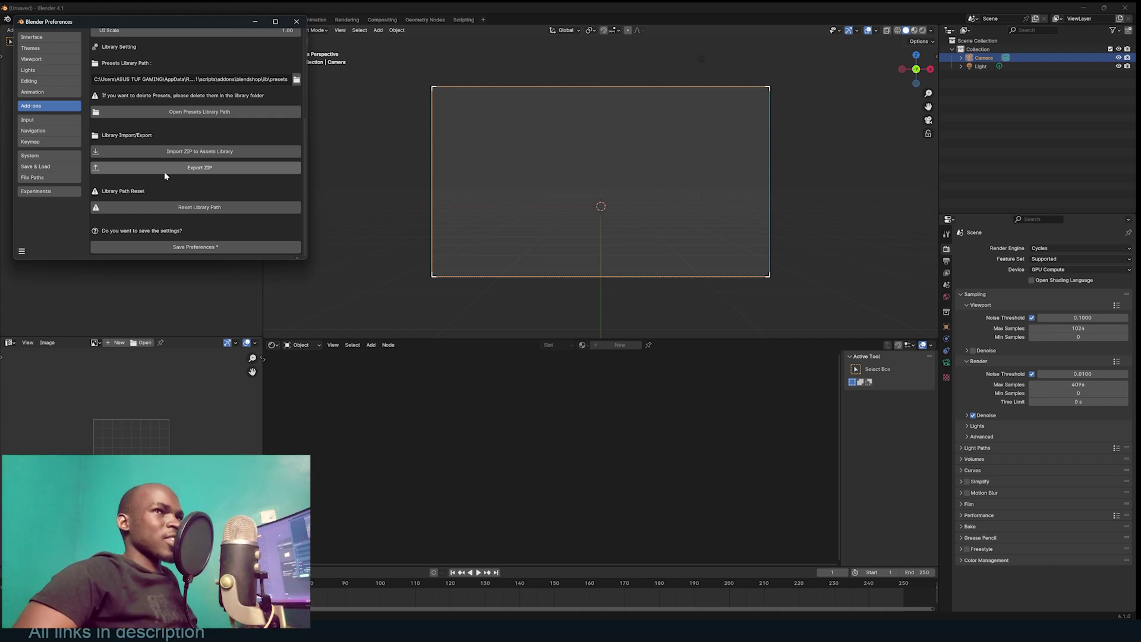
scroll(165, 176, "up", 6)
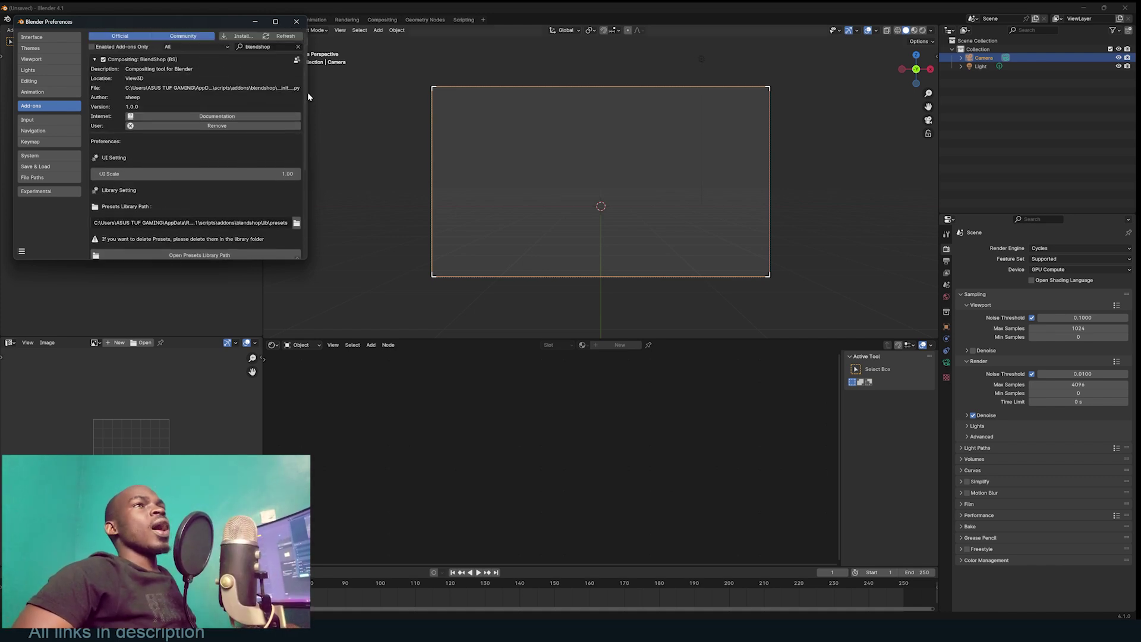
left_click(296, 21)
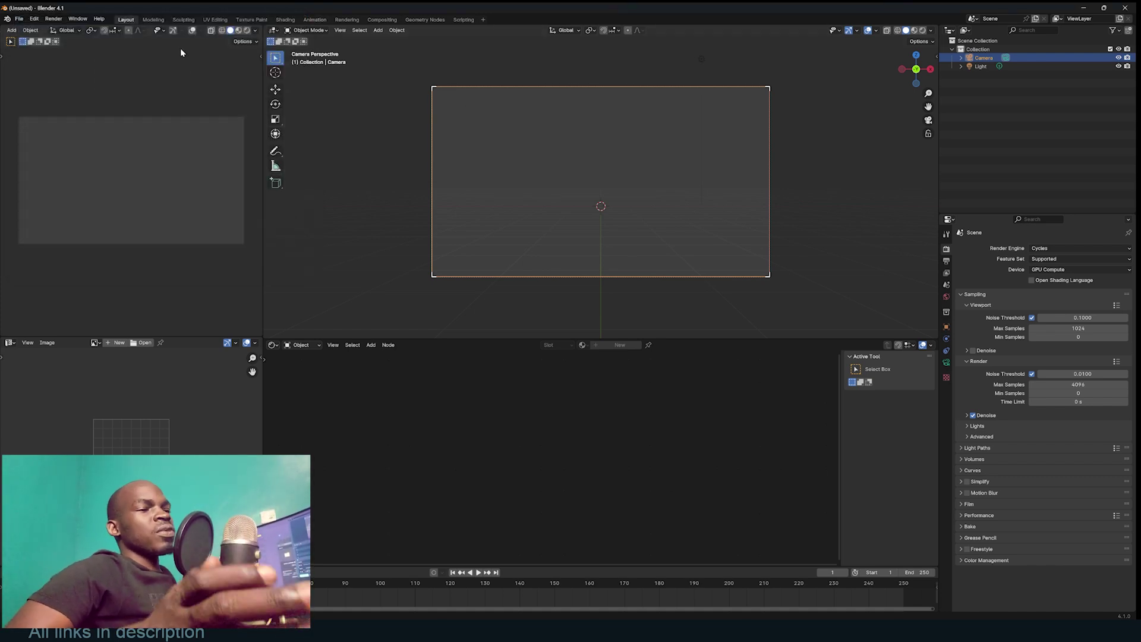
Open the recent file skull destruction1.blend and show the smaller camera viewport in rendered shading.
left_click(19, 18)
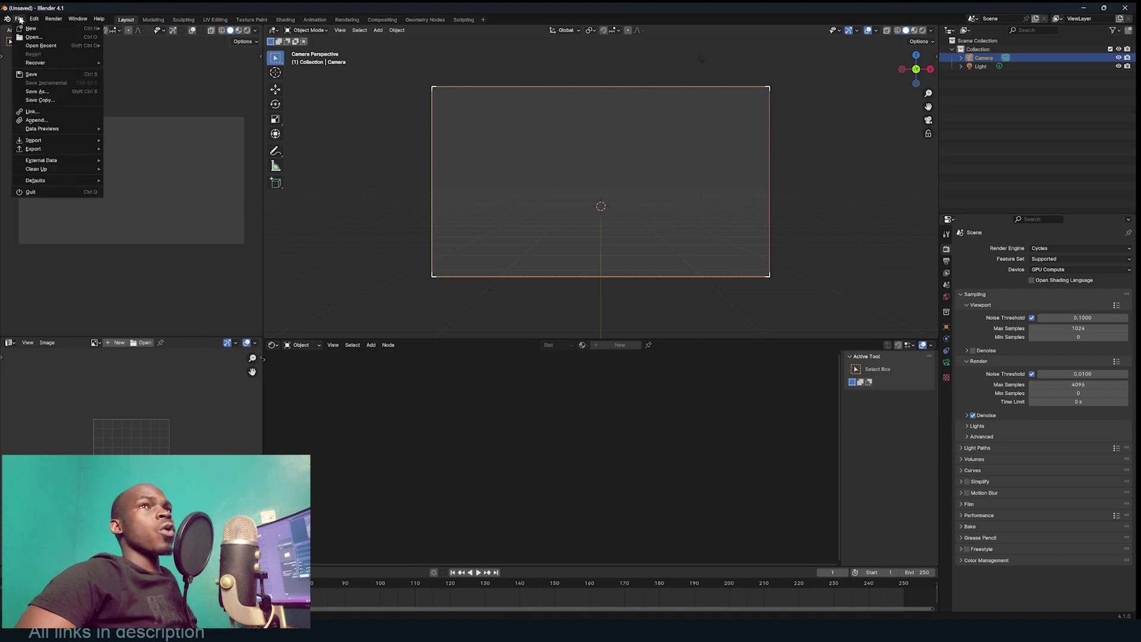
mouse_move(42, 45)
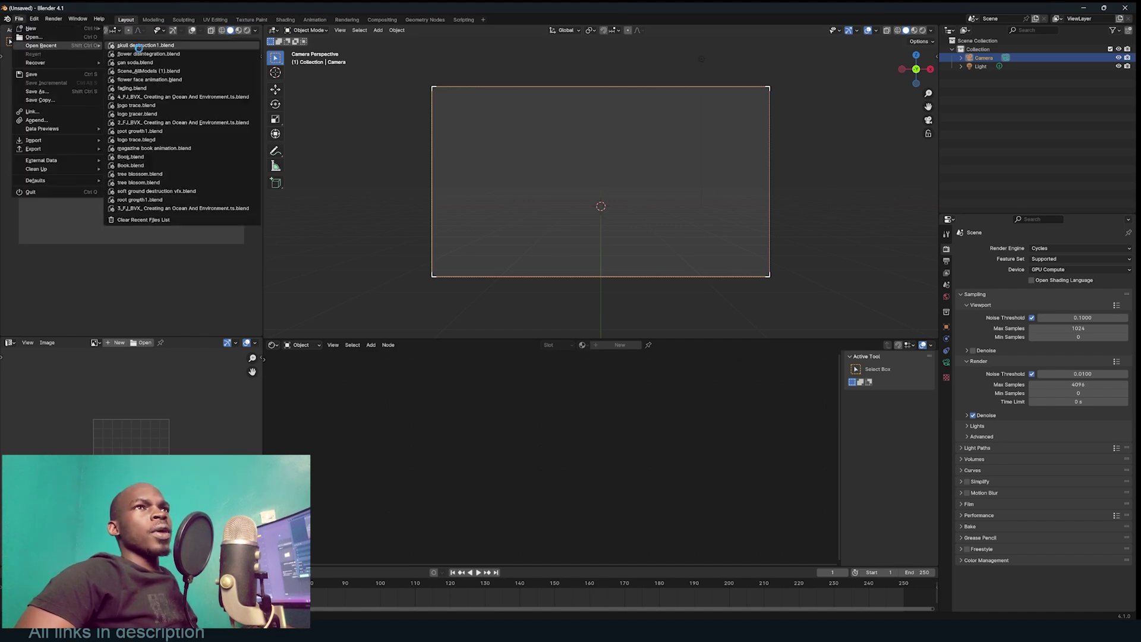
left_click(146, 45)
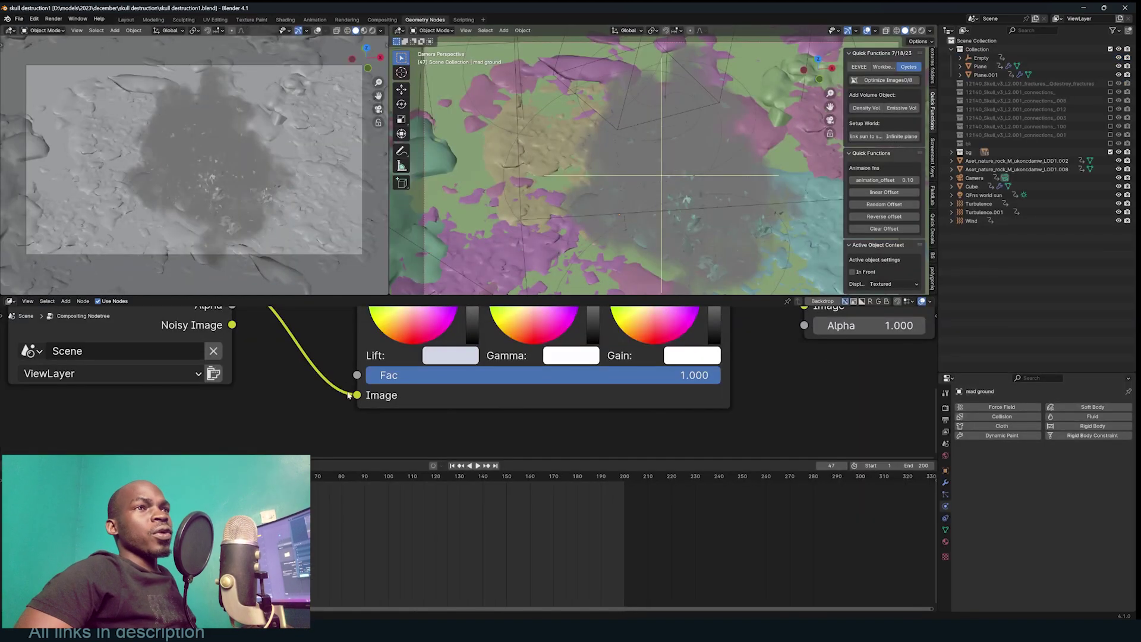
left_click(373, 31)
Remove the Color Balance node from the compositing tree while keeping the render layers linked to the Composite node.
scroll(358, 409, "down", 14)
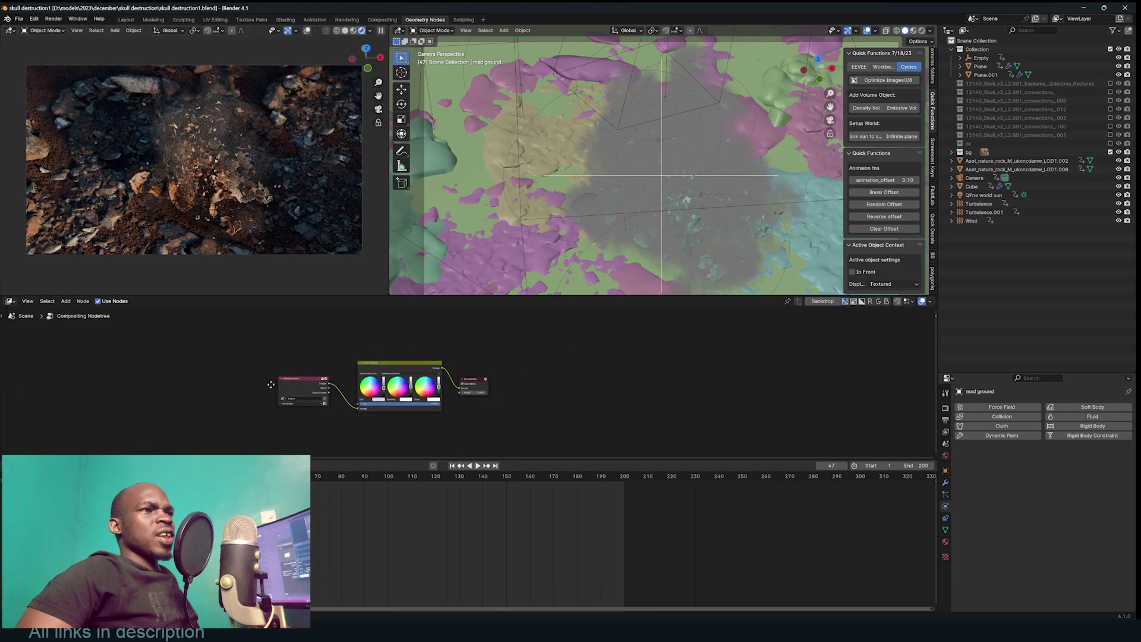
scroll(538, 394, "up", 9)
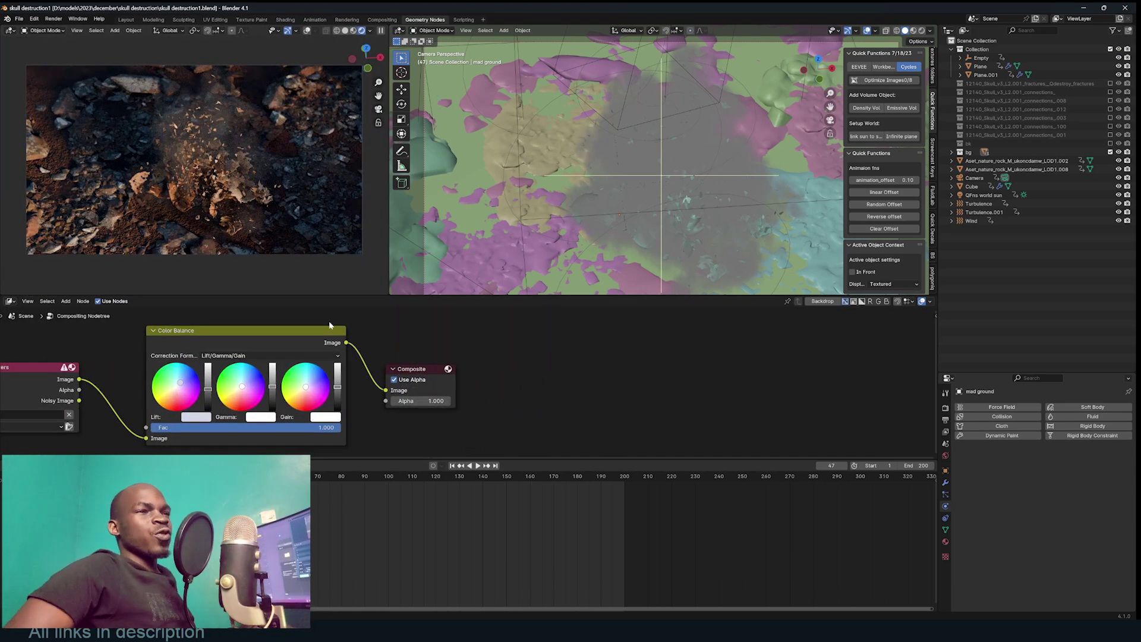
left_click(277, 348)
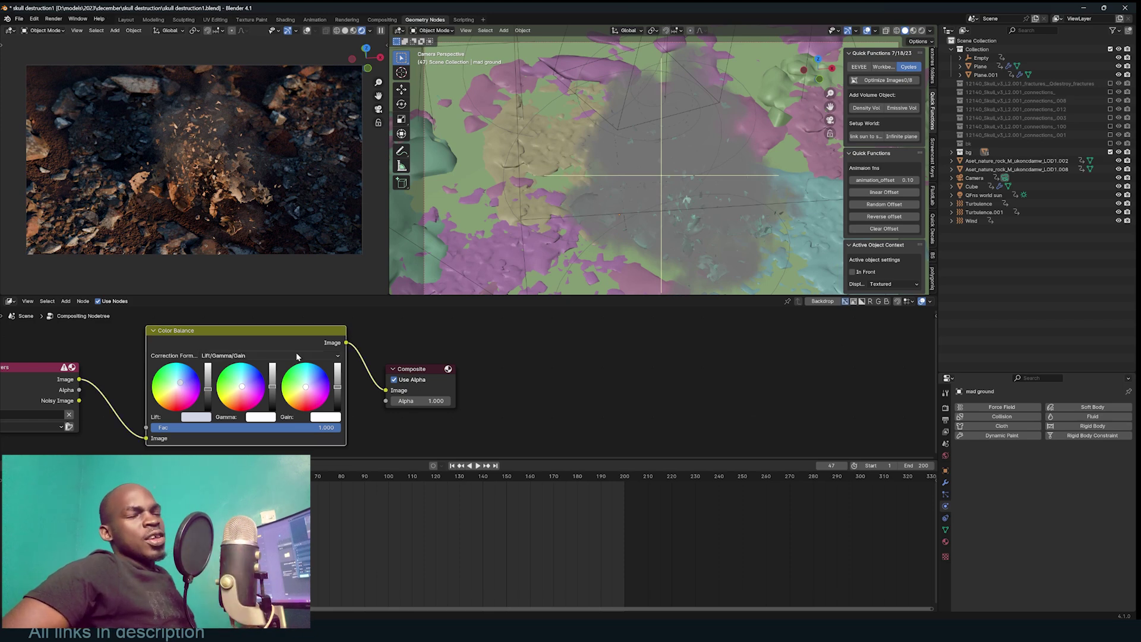
key("ctrl+x")
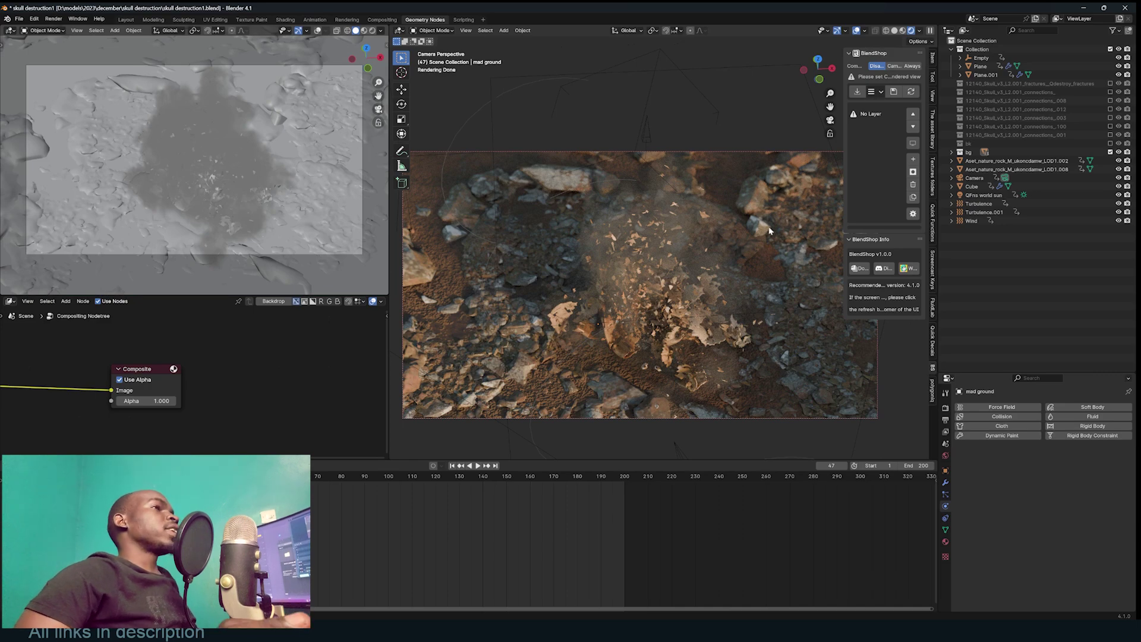
Widen the BlendShop sidebar in the large rendered viewport so its compositor and preset options are readable.
scroll(727, 208, "down", 2)
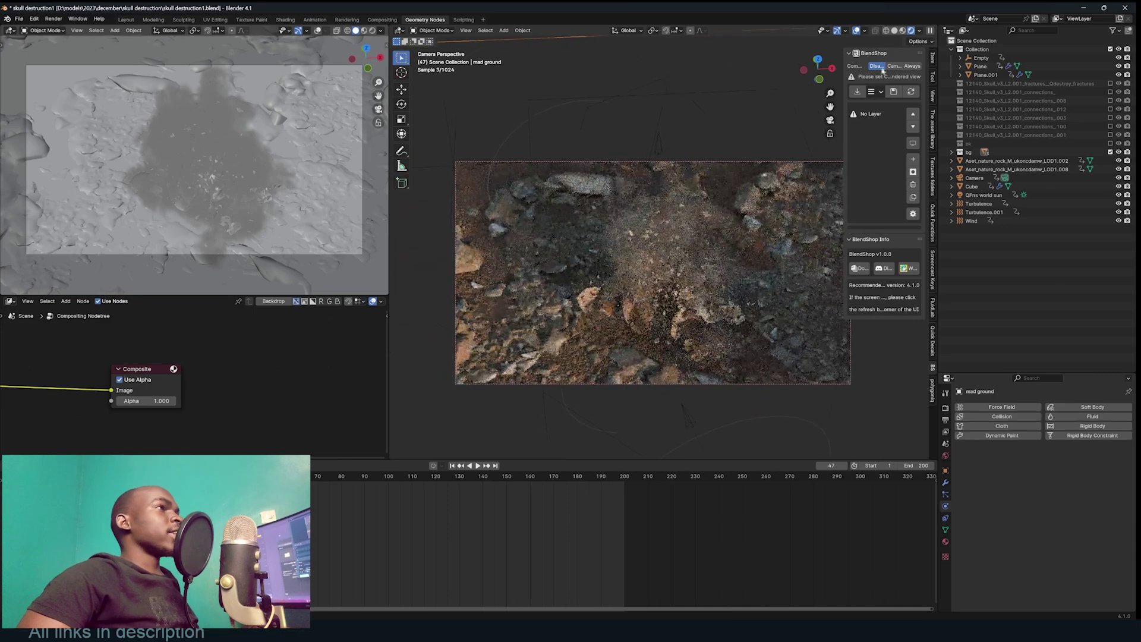
left_click(880, 92)
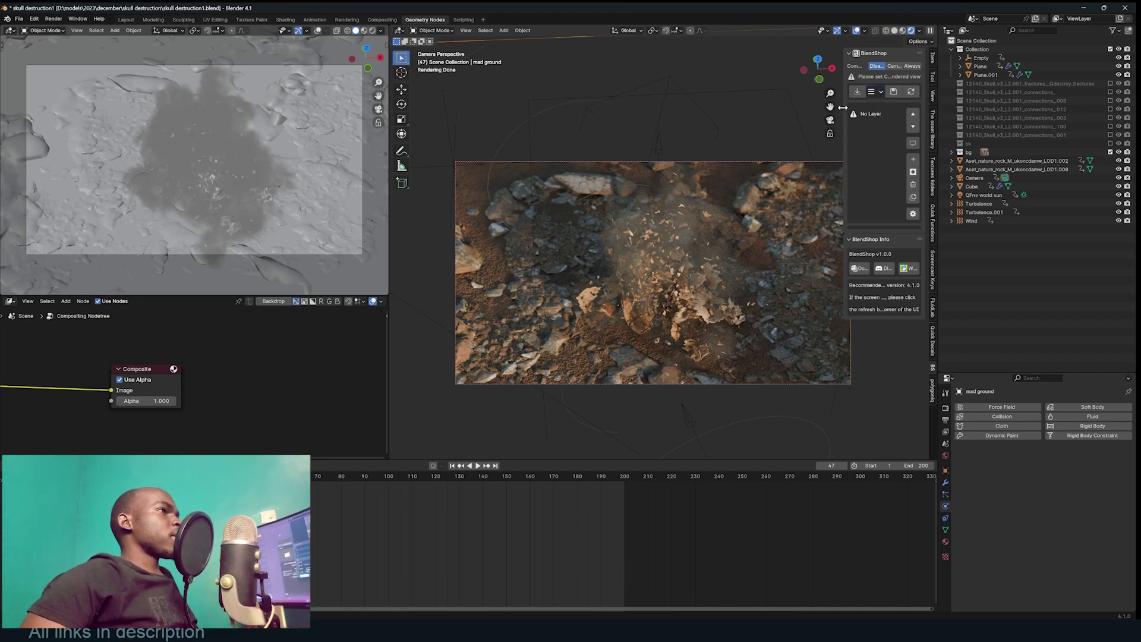
left_click_drag(843, 107, 771, 107)
Orbit to a low view of the skull and play the animation backwards, stopping at frame 32.
middle_click_drag(595, 249, 695, 232)
key("shift+ctrl+space")
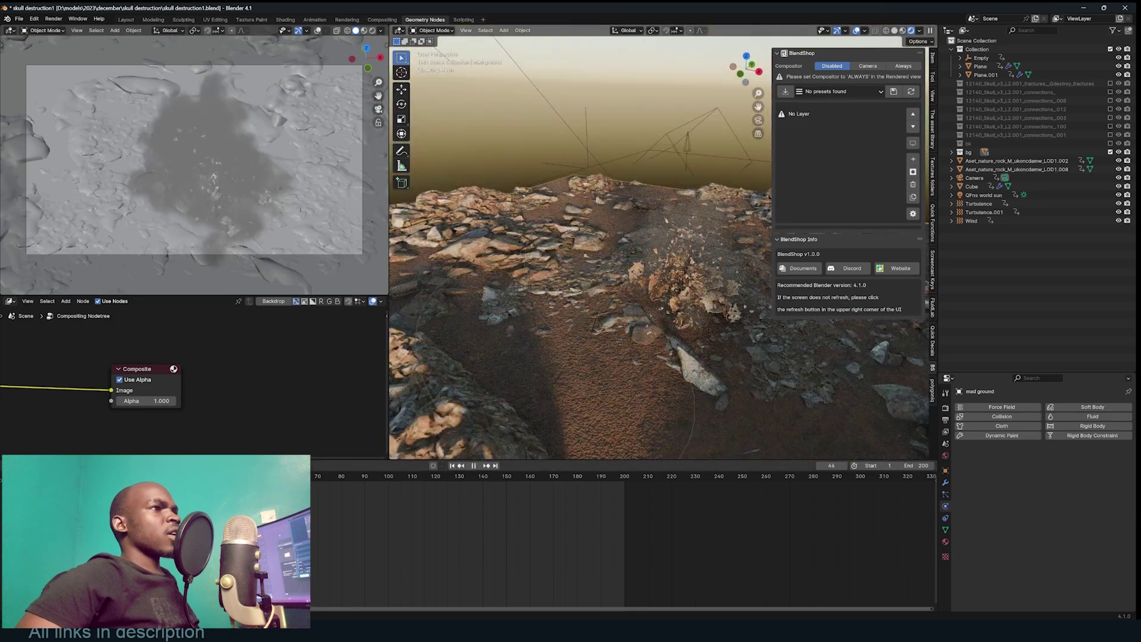
key("space")
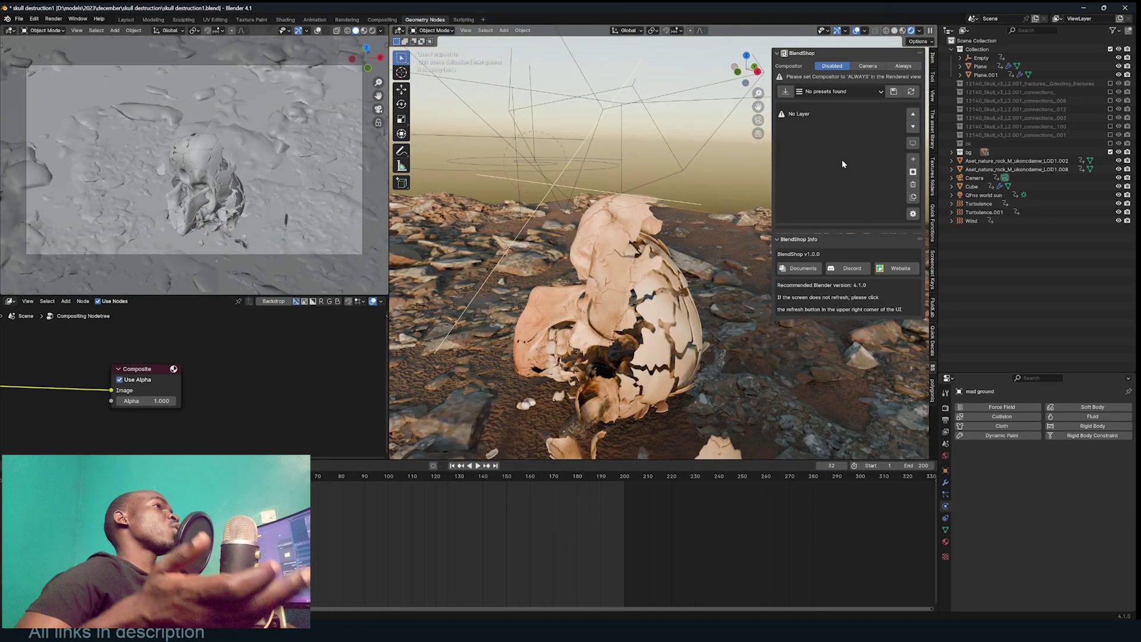
Add a BlendShop layer of type Color using the Brightness_Contrast node.
left_click(915, 159)
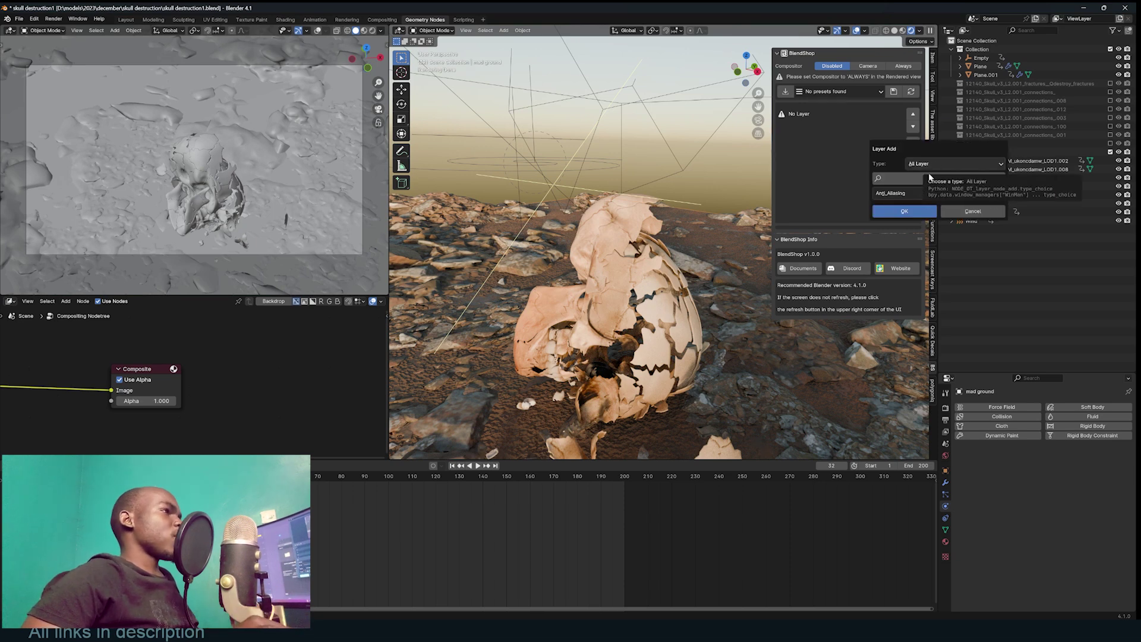
left_click(939, 163)
left_click(941, 184)
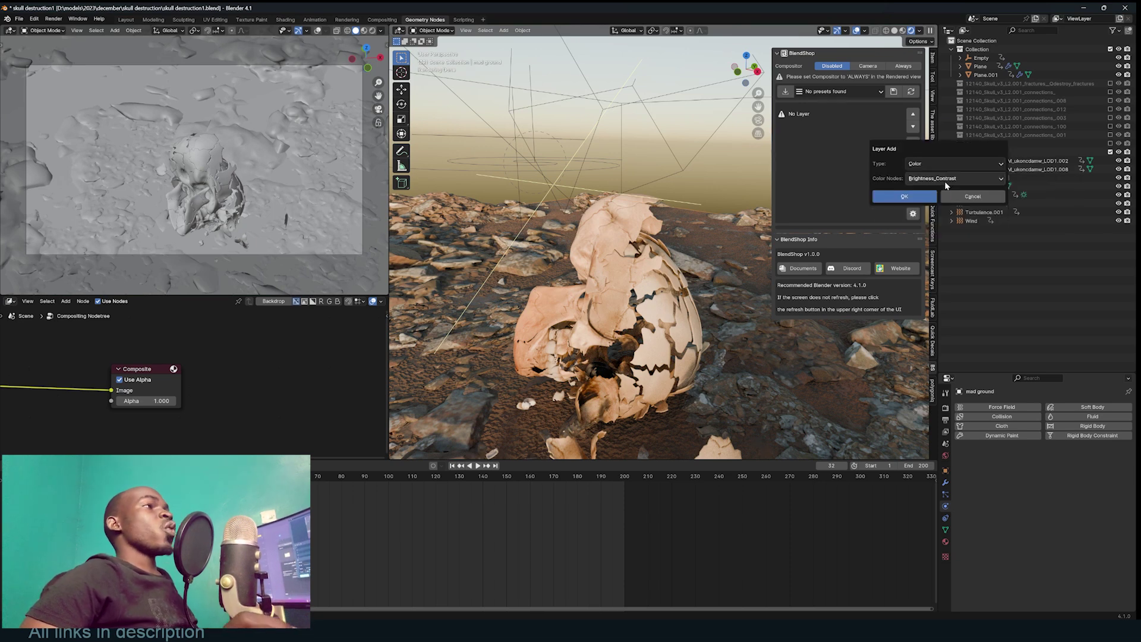
left_click(945, 180)
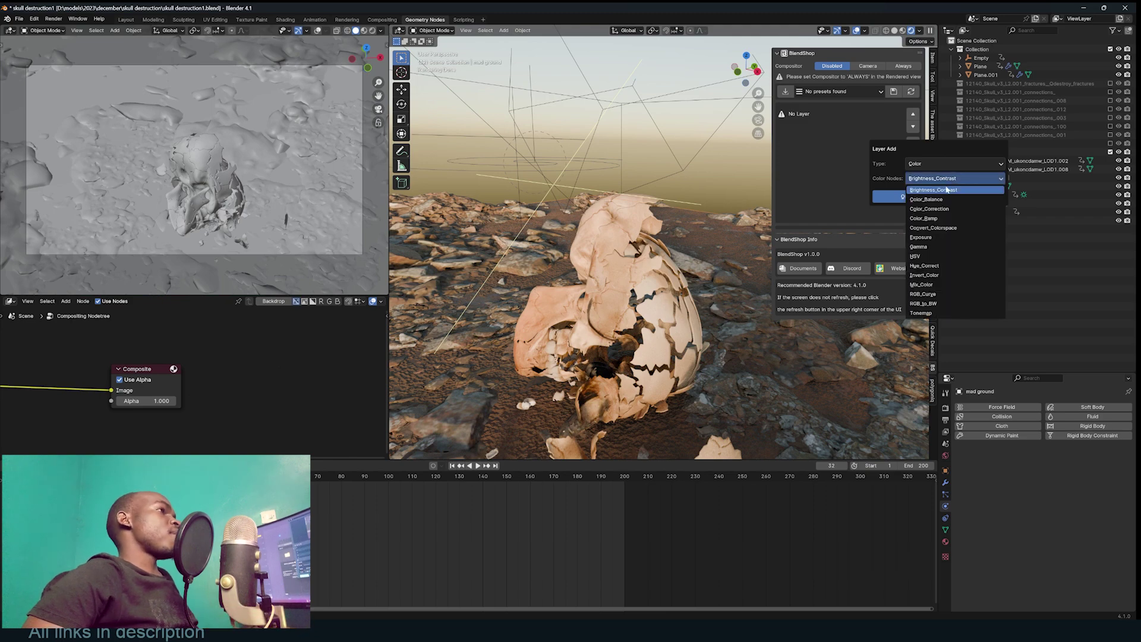
left_click(948, 190)
left_click(904, 197)
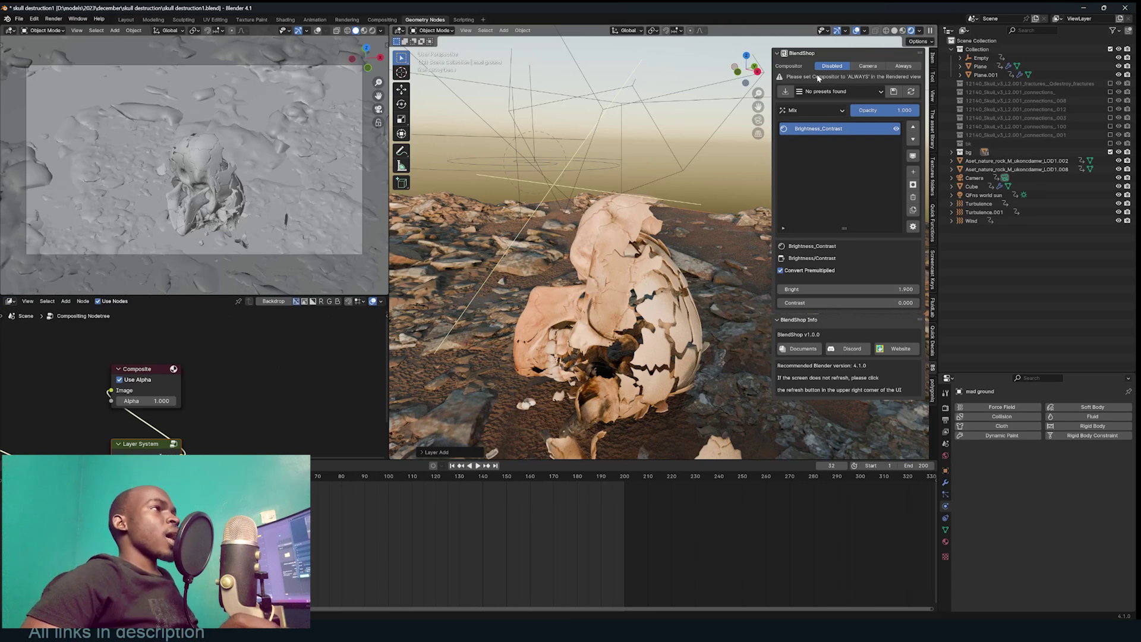
Set the viewport compositor to Always and give the Brightness_Contrast layer a Bright of 0.6 and a Contrast of 6.8.
left_click(898, 68)
middle_click_drag(720, 159, 607, 182)
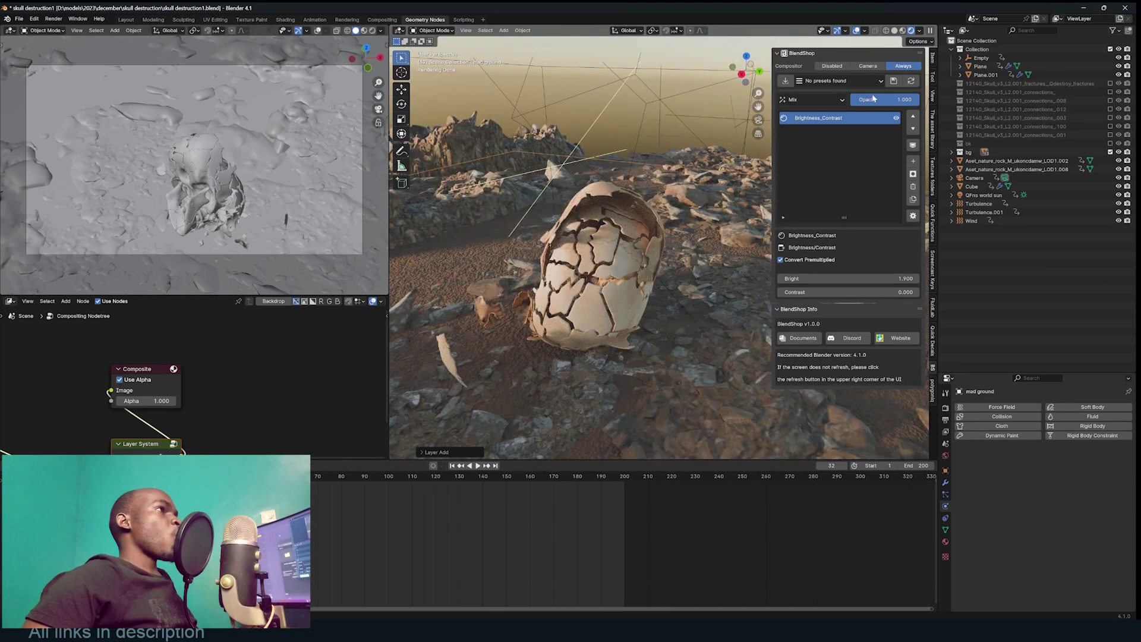
left_click(879, 68)
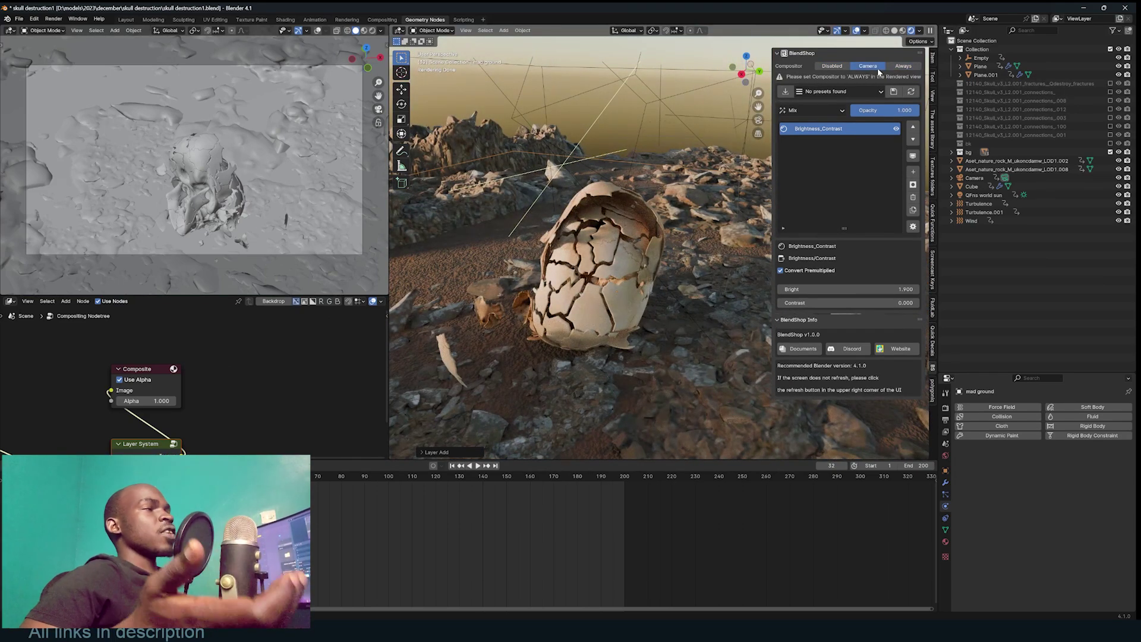
left_click(909, 67)
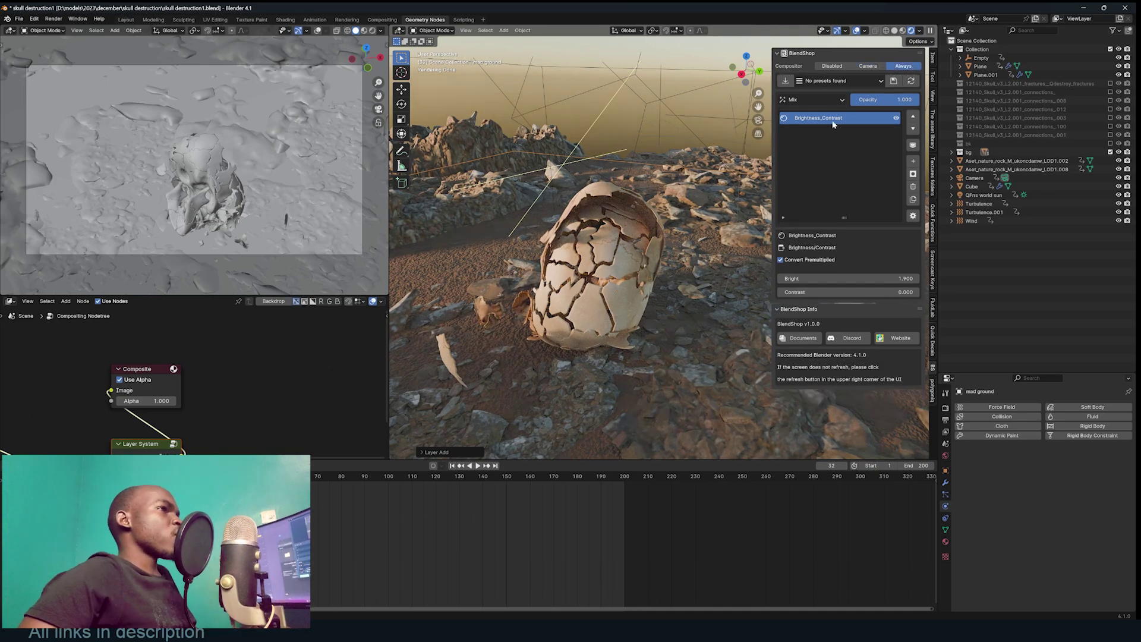
mouse_move(843, 279)
left_mouse_down()
mouse_move(802, 279)
mouse_move(889, 292)
mouse_move(856, 292)
left_mouse_up()
Try a Color_Correction layer above the Brightness_Contrast layer, removing it after reviewing its settings.
left_click(913, 161)
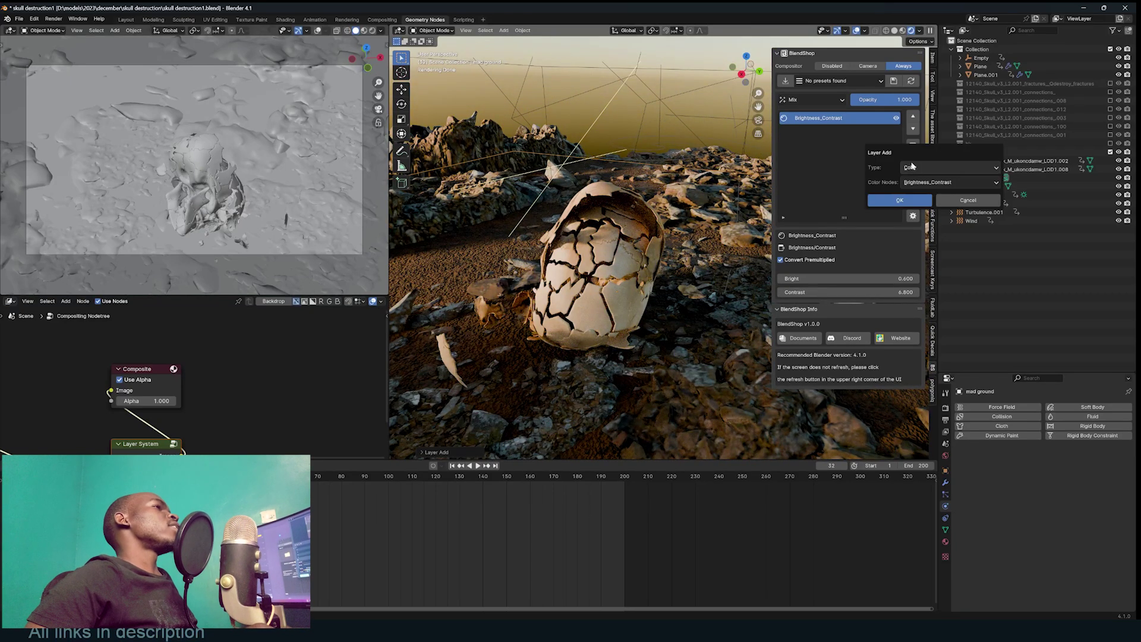
left_click(927, 184)
left_click(933, 214)
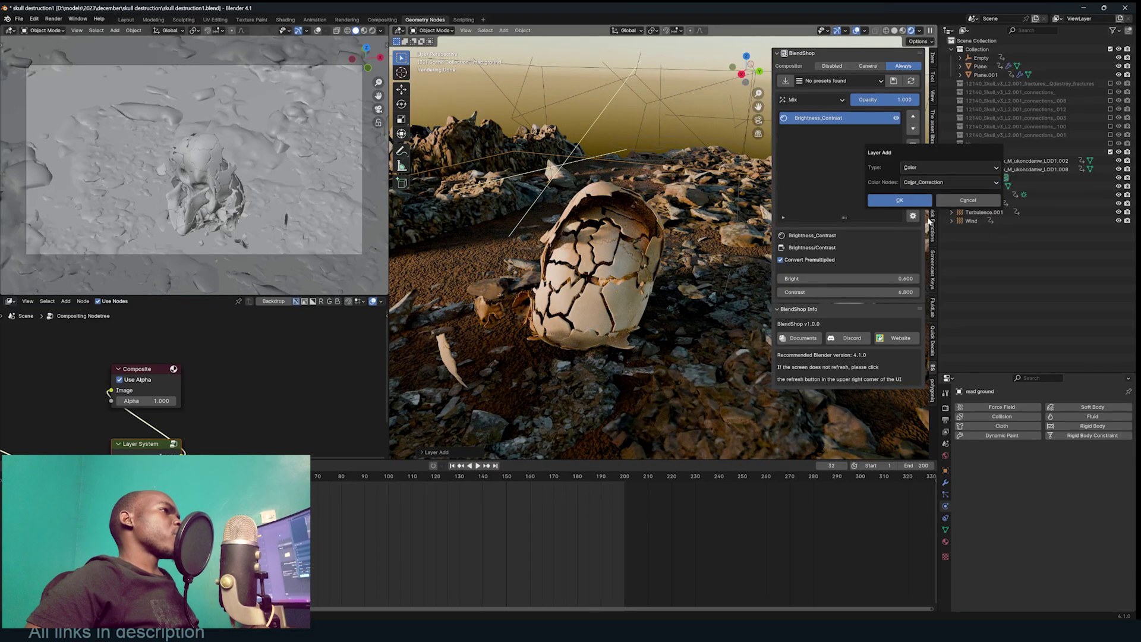
left_click(892, 201)
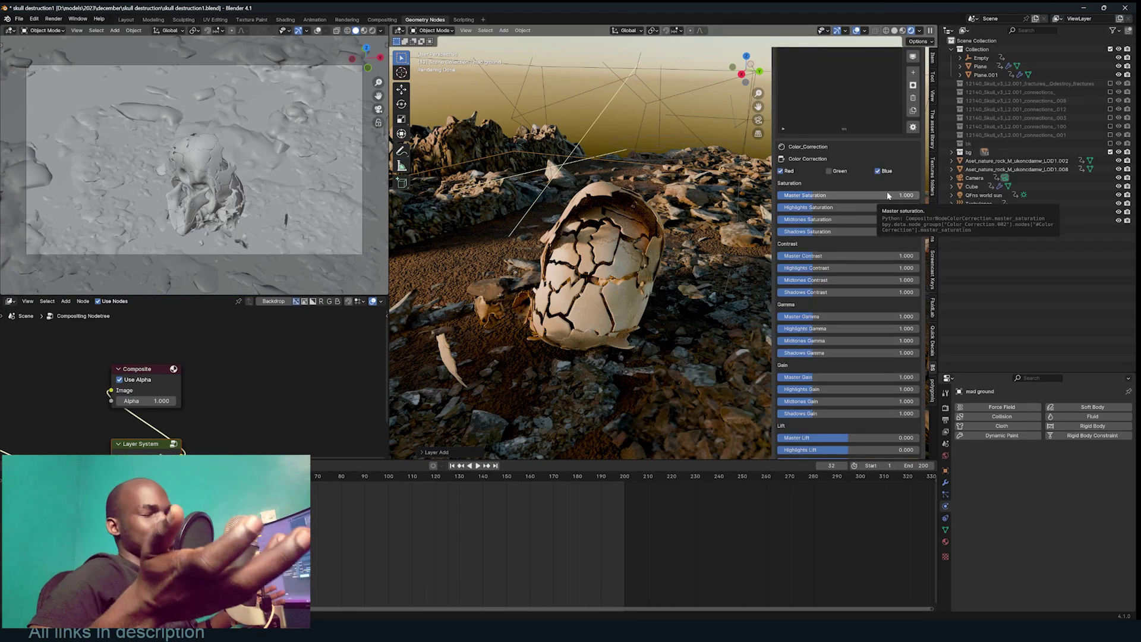
scroll(856, 261, "down", 6)
scroll(855, 271, "up", 9)
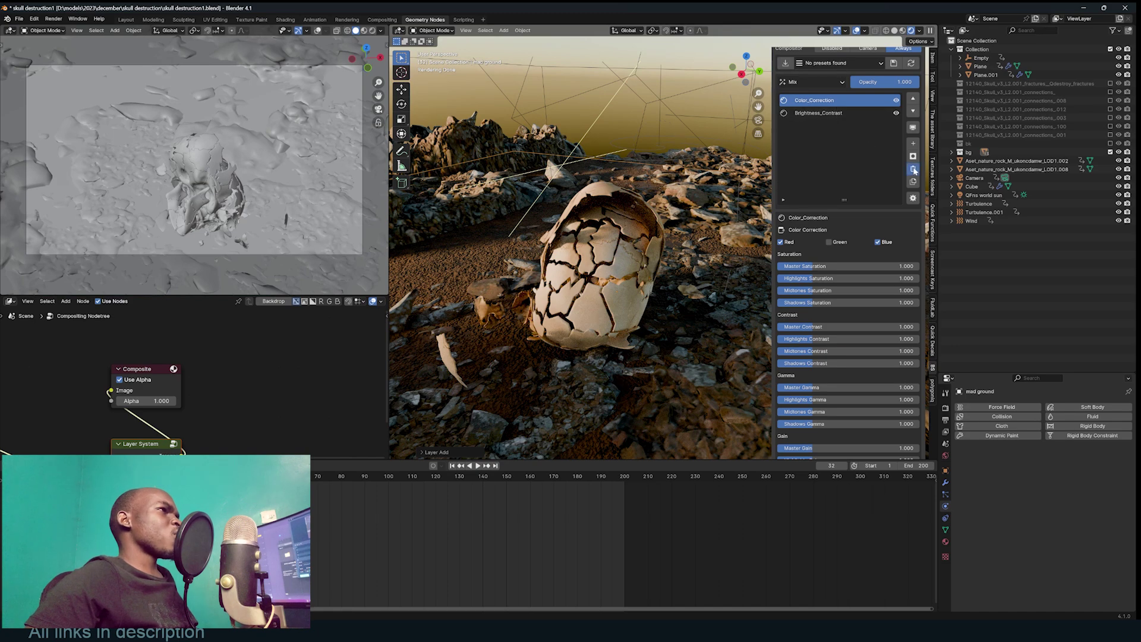
left_click(914, 170)
Add a Color_Balance layer above the Brightness_Contrast layer.
left_click(913, 161)
left_click(949, 178)
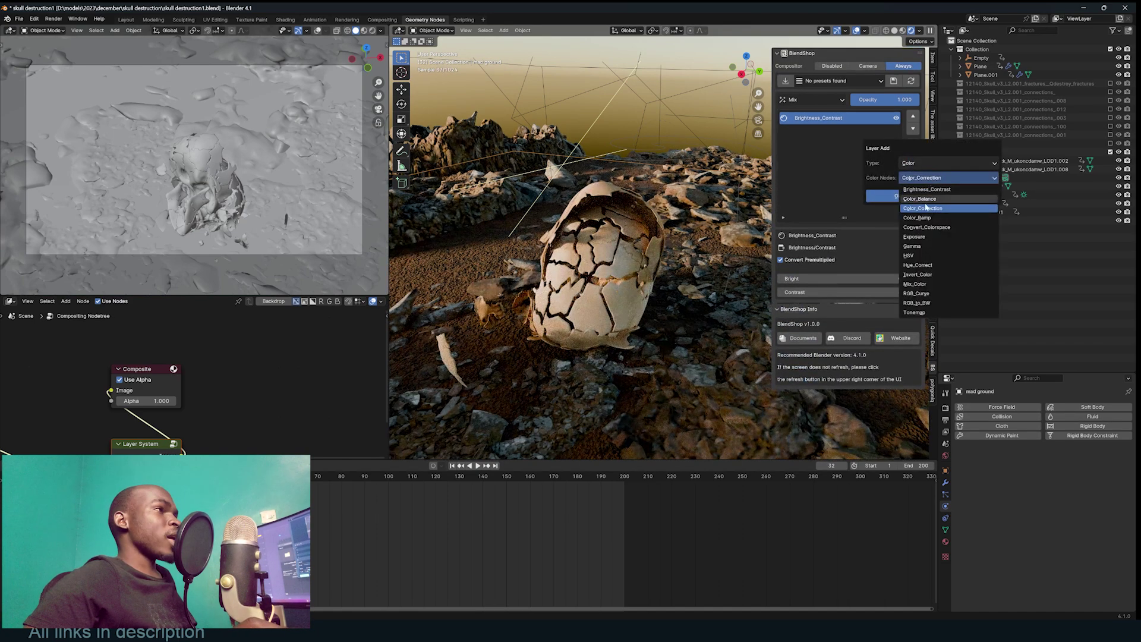
left_click(911, 199)
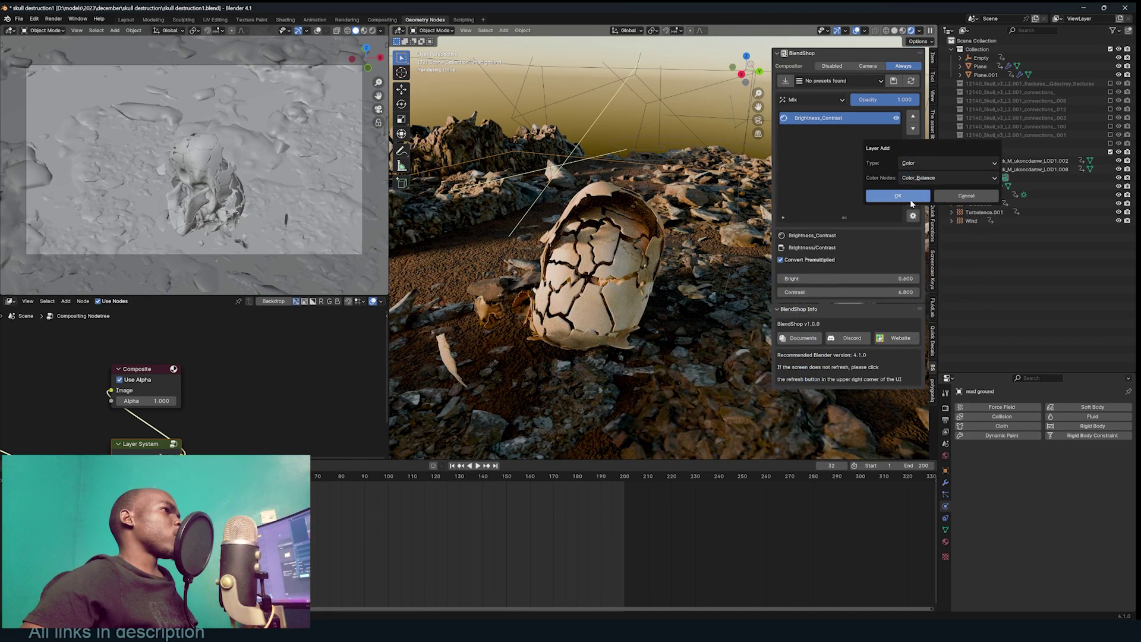
left_click(911, 199)
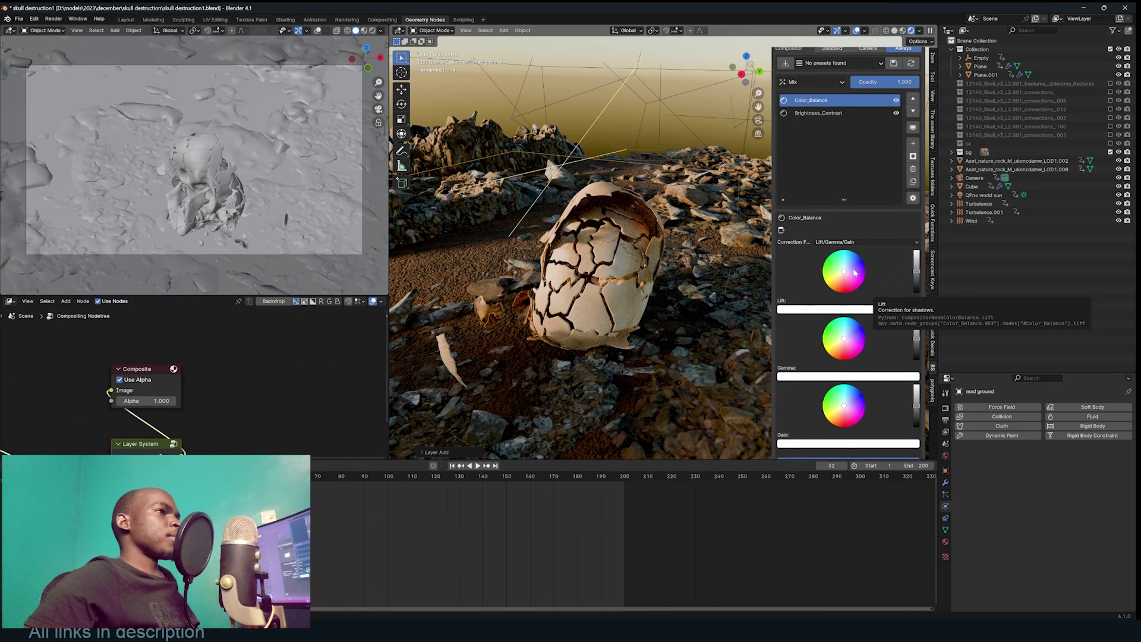
Tint the Color_Balance layer's Lift light blue and its Gamma a strong orange-red, checking the skull from different angles.
left_click_drag(854, 269, 849, 262)
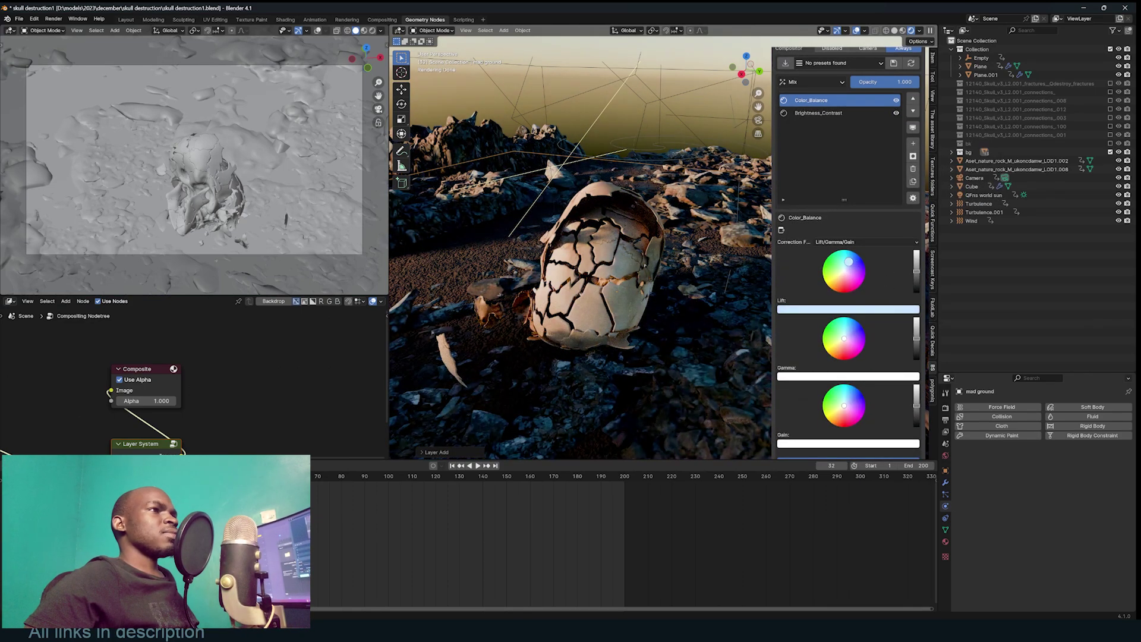
middle_click_drag(631, 258, 684, 236)
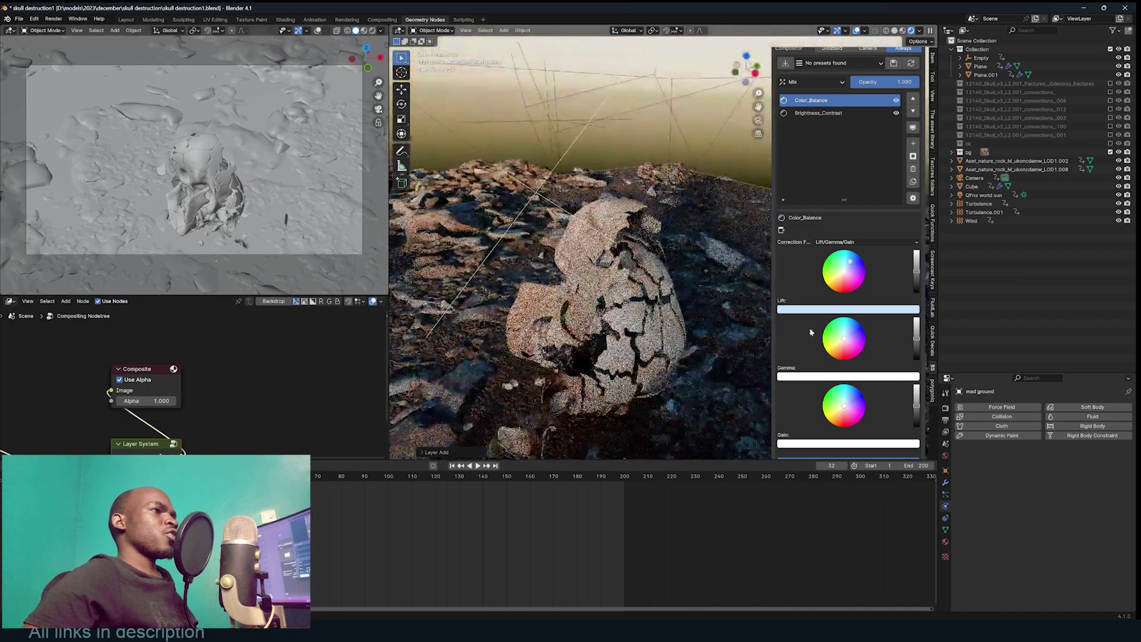
left_click_drag(858, 334, 843, 359)
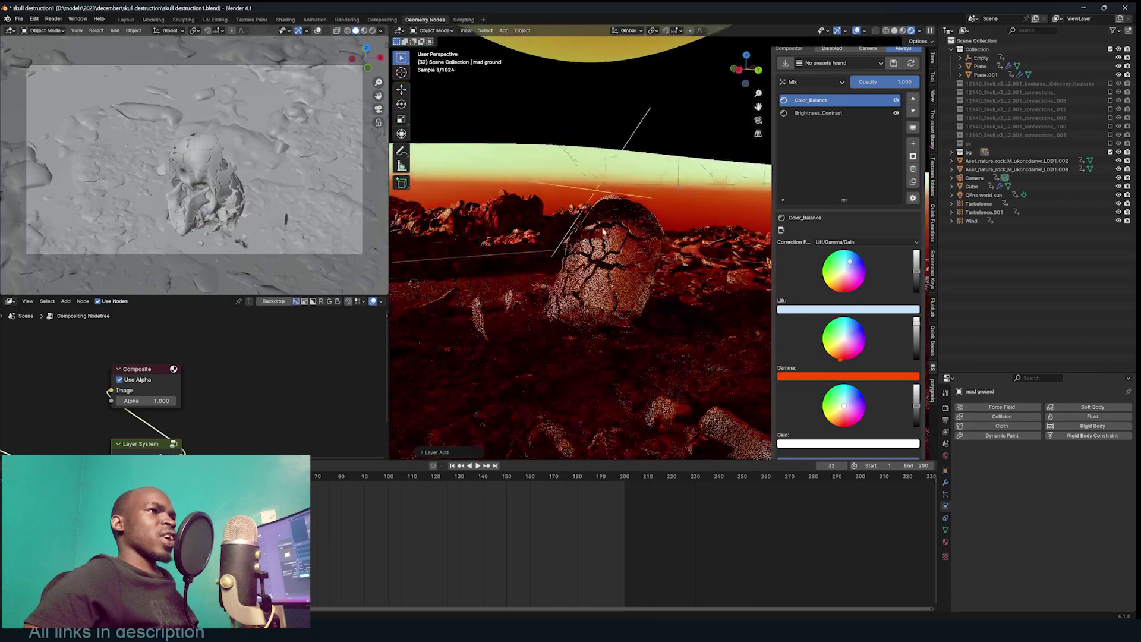
middle_click_drag(684, 222, 700, 239)
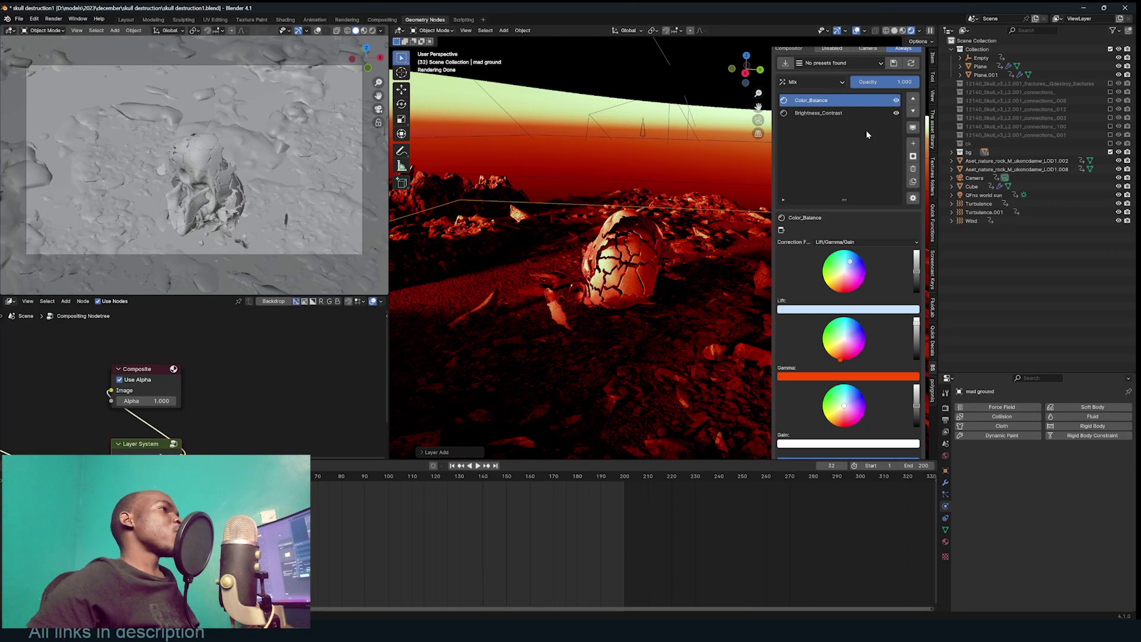
Enable masking on the Color_Balance layer and switch its editor type to Mask.
left_click(913, 156)
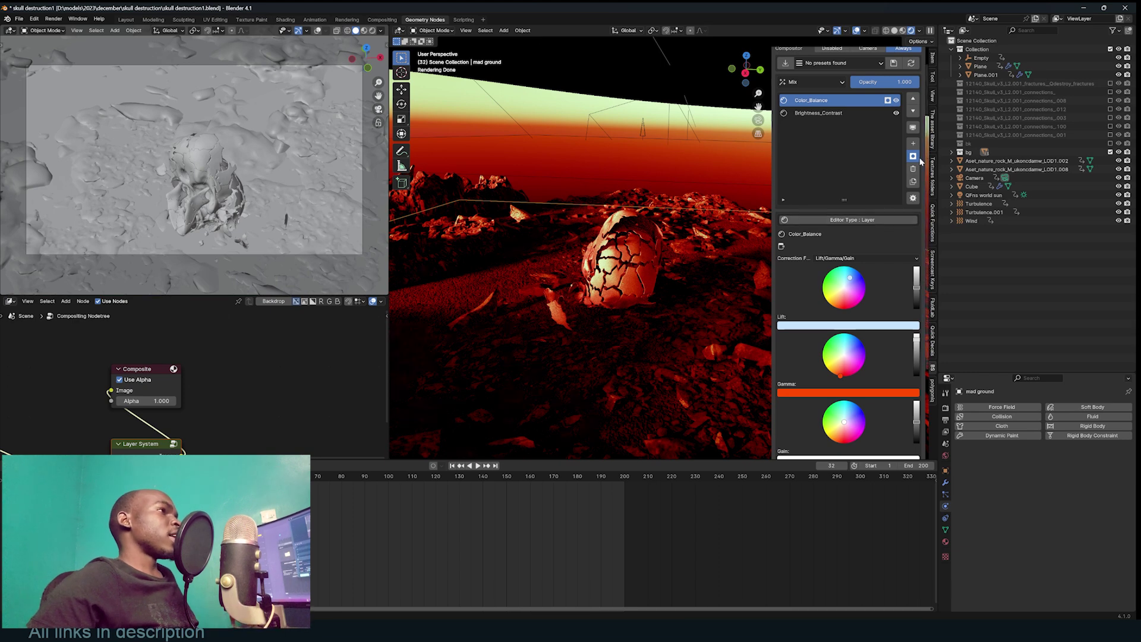
scroll(887, 245, "down", 1)
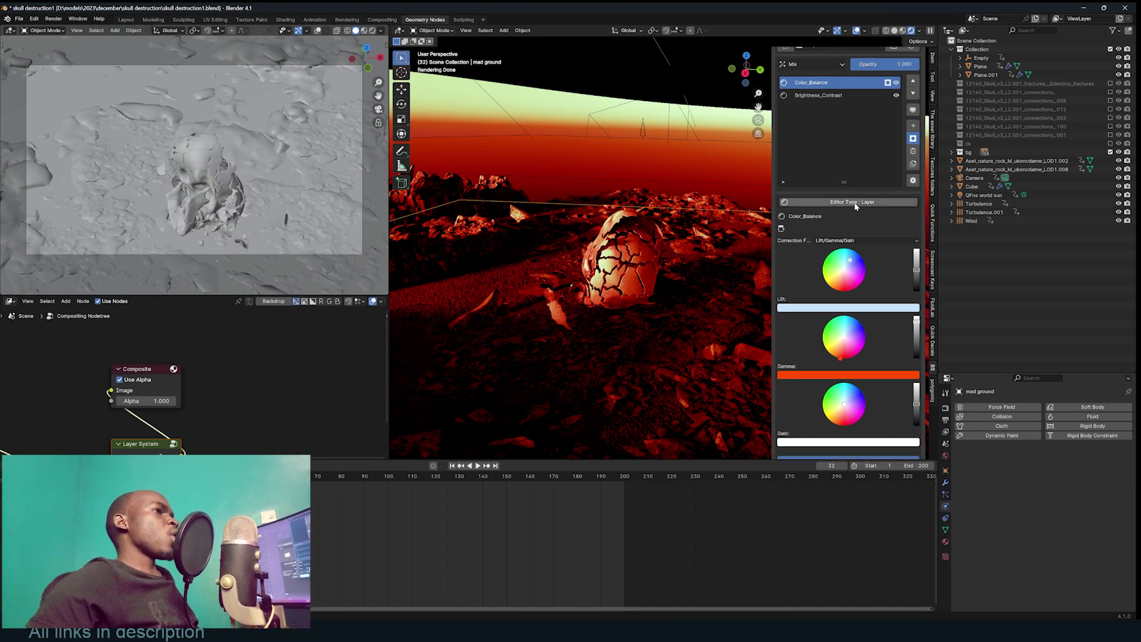
left_click(913, 138)
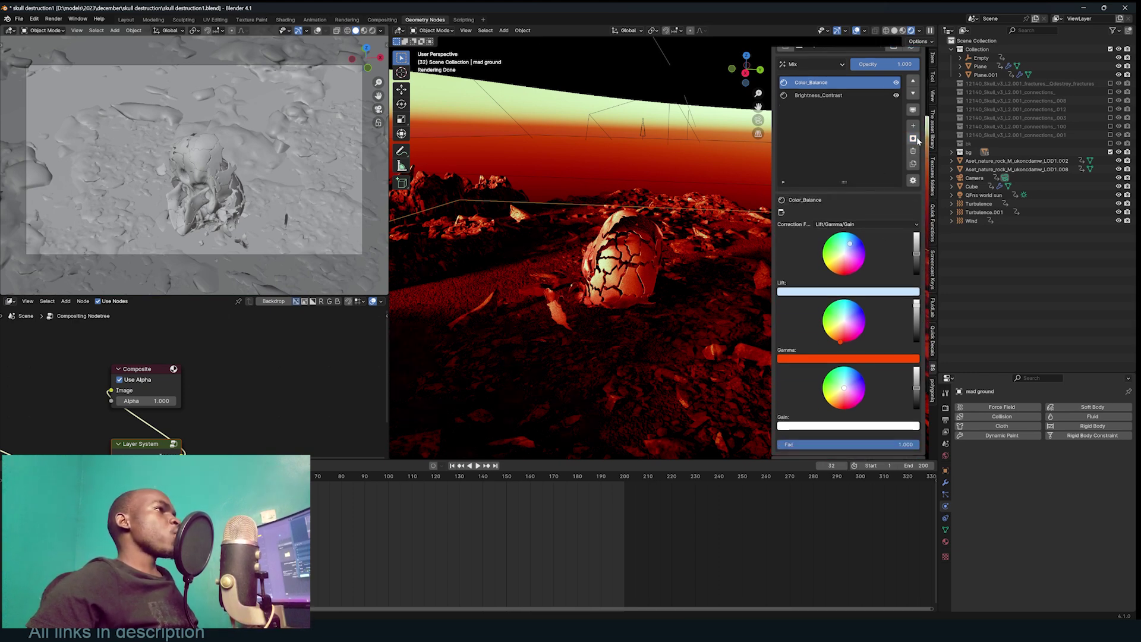
left_click(914, 139)
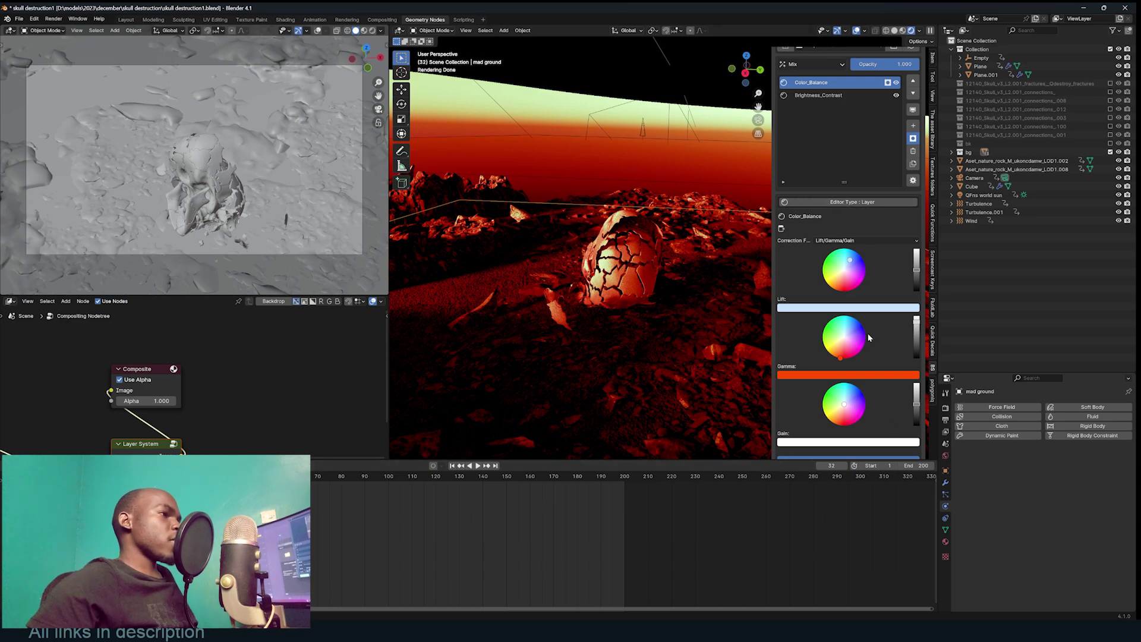
left_click(894, 203)
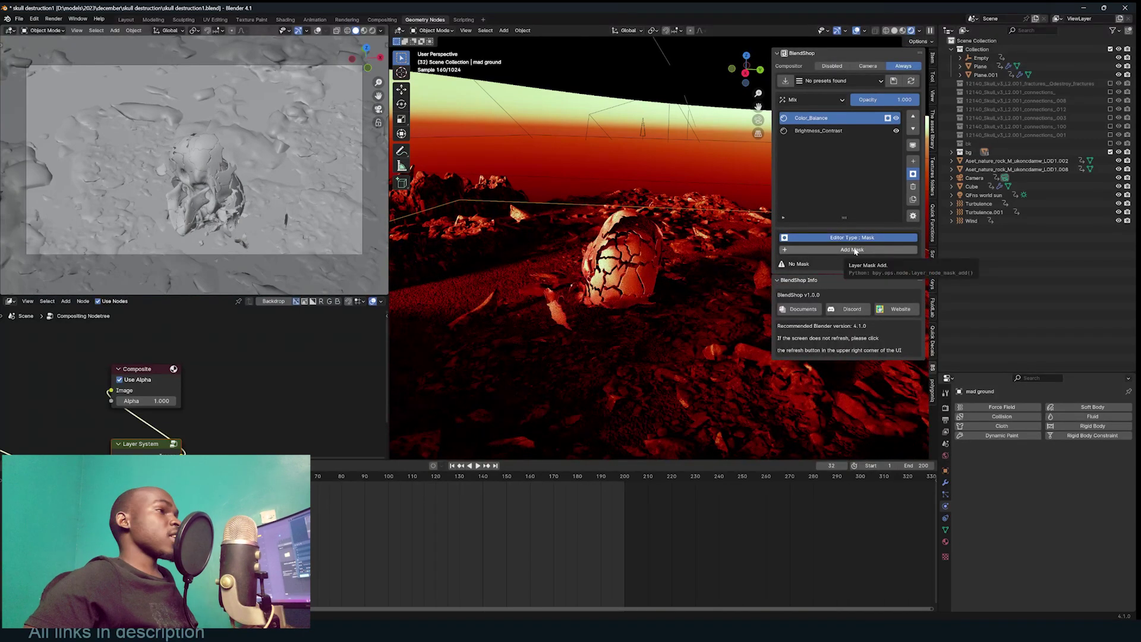
Try a Square Mask on the Color_Balance layer, removing it after previewing its effect.
left_click(854, 250)
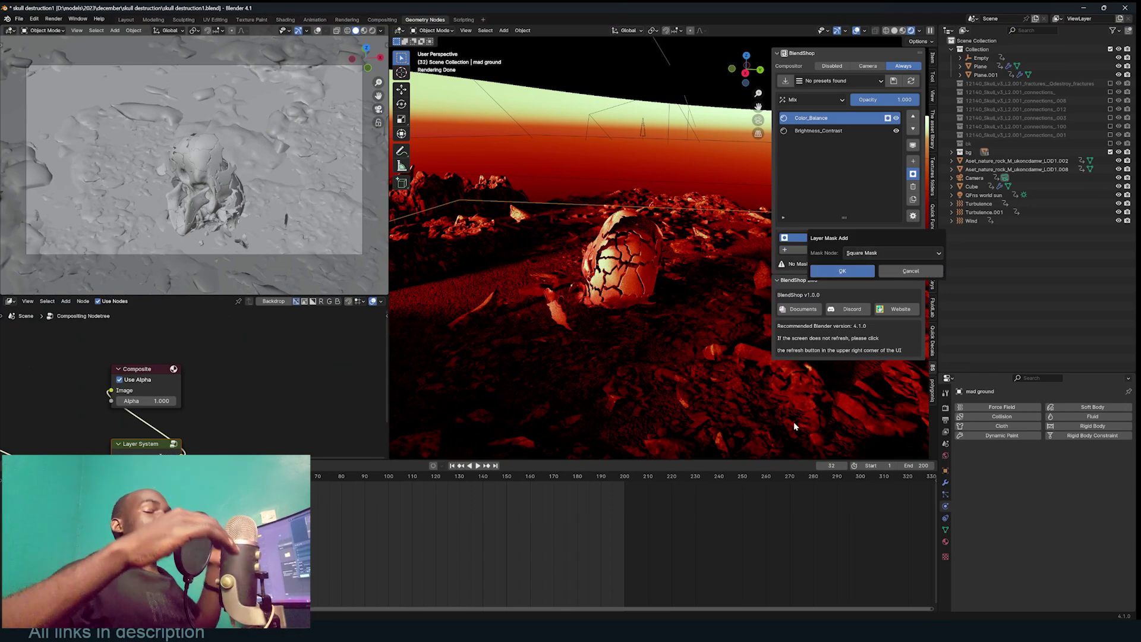
left_click(853, 272)
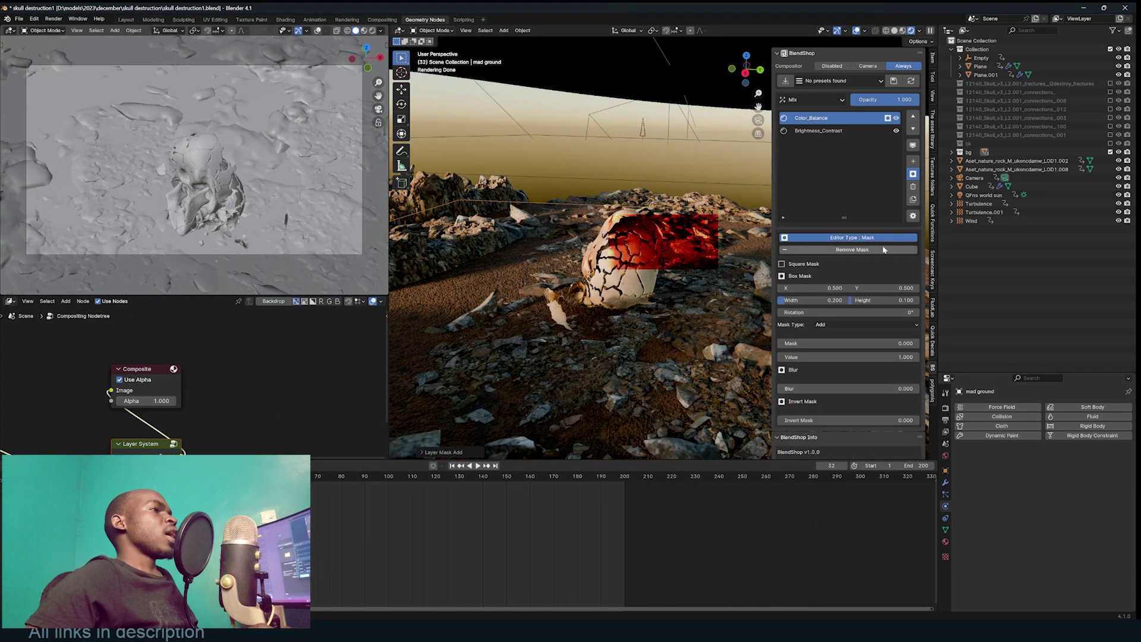
left_click(817, 251)
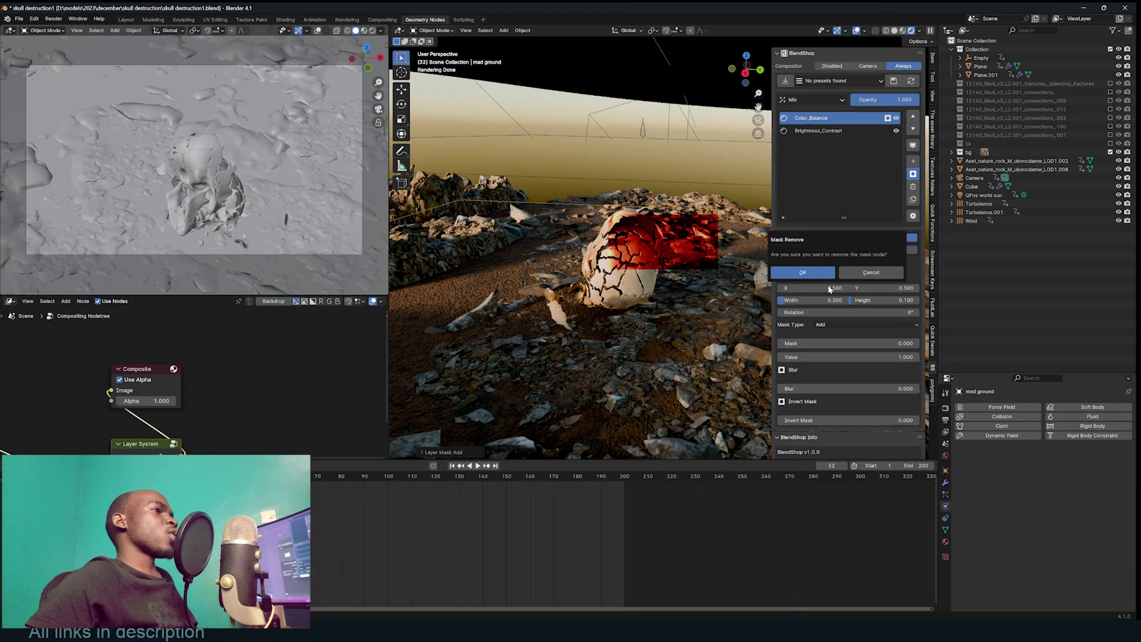
left_click(824, 275)
Add an Ellipse Mask to the Color_Balance layer and enlarge it to a Width of 0.847 and a Height of 0.648.
left_click(856, 250)
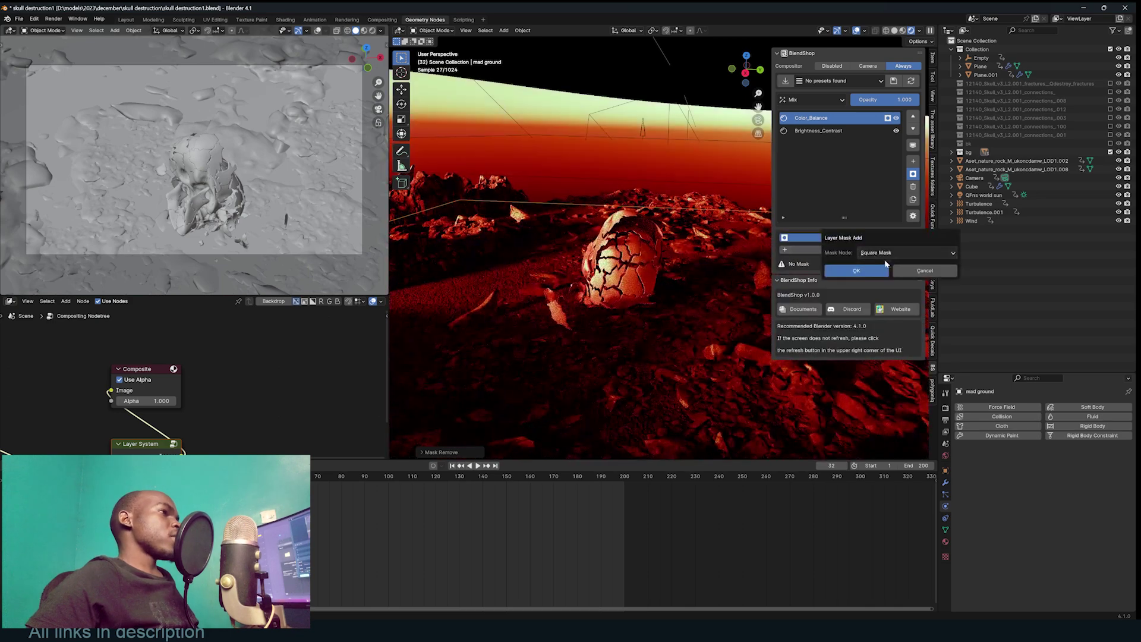
left_click(892, 253)
left_click(891, 273)
left_click(872, 271)
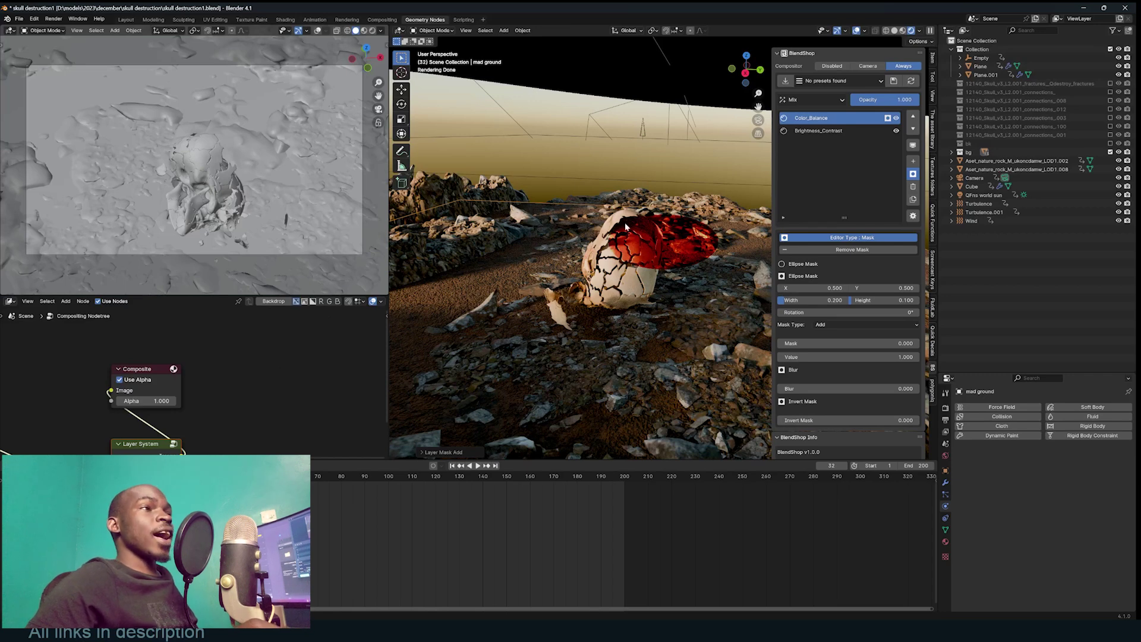
left_click_drag(803, 297, 905, 302)
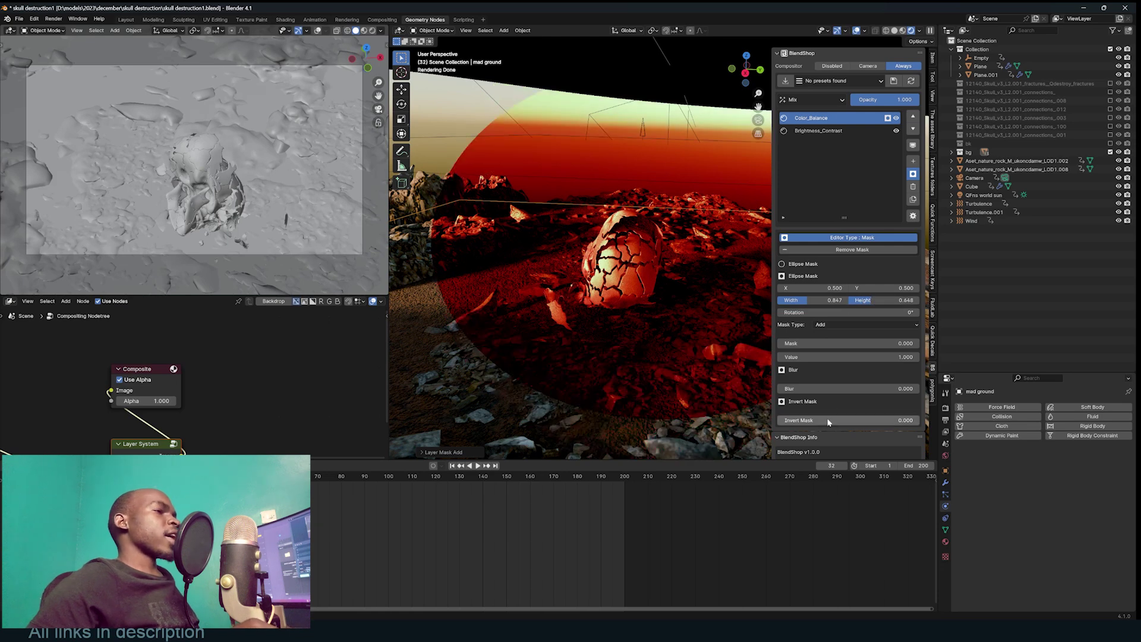
Soften the ellipse mask with a Blur of 0.631 and set its Invert Mask to 0.220.
left_click_drag(806, 391, 866, 390)
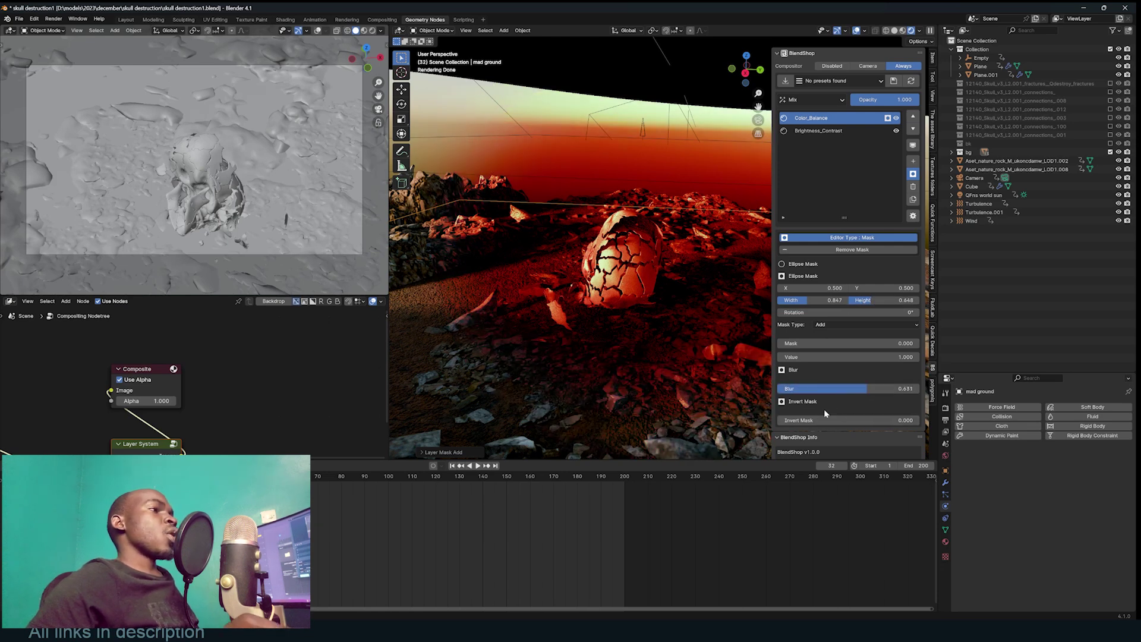
left_click(782, 403)
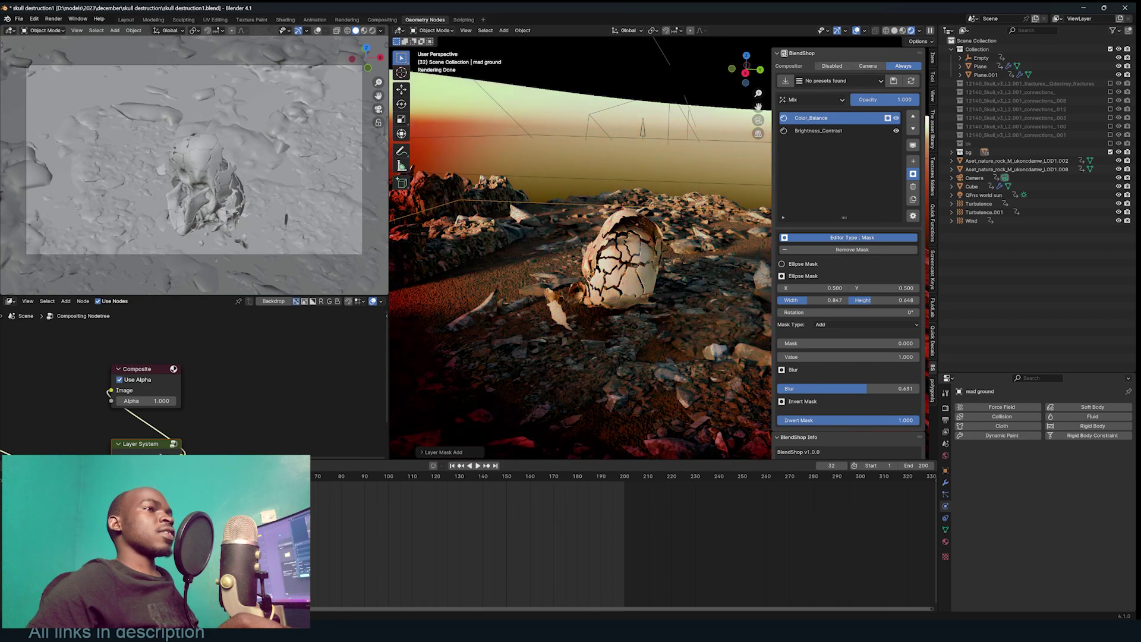
left_click_drag(919, 421, 809, 421)
Disable the Color_Balance layer's mask and hide the layer itself.
middle_click_drag(716, 350, 601, 335)
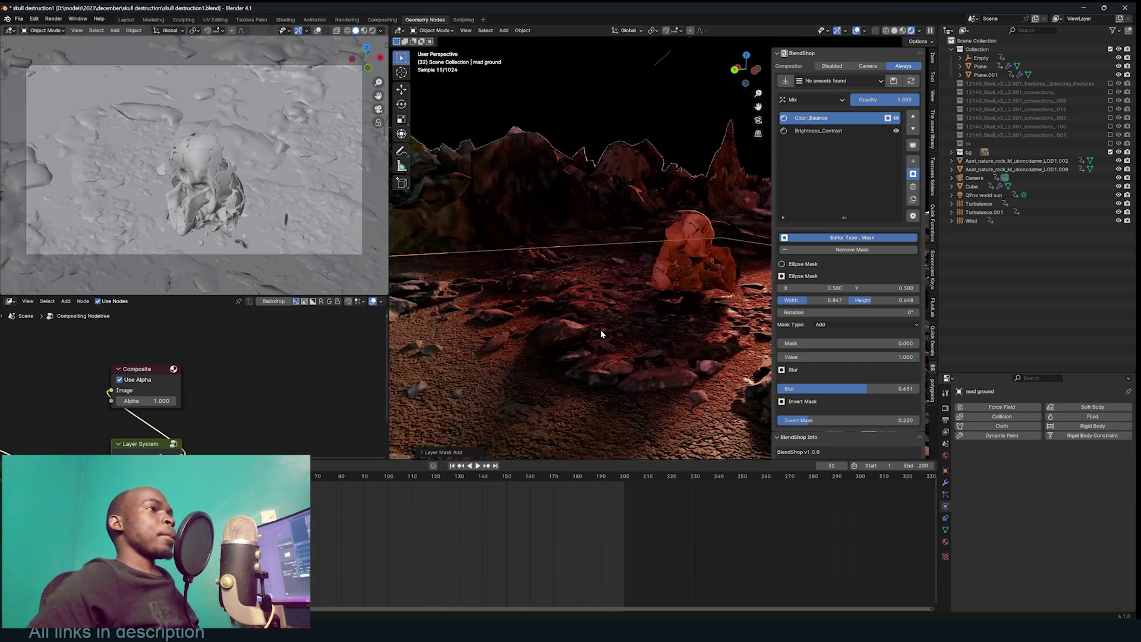
left_click(888, 118)
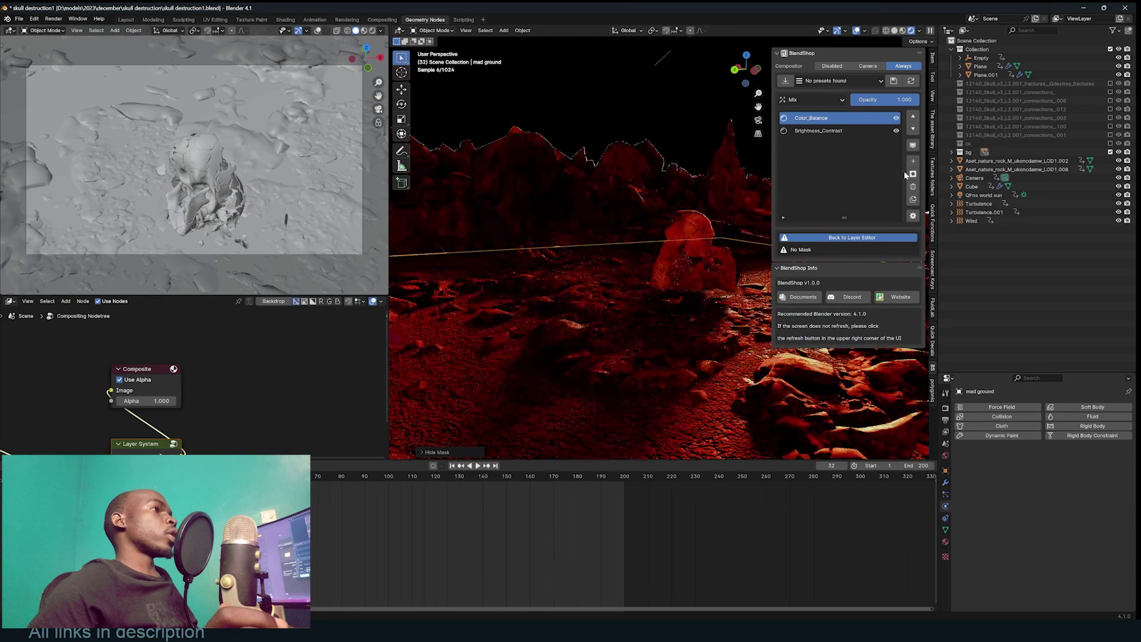
left_click(896, 118)
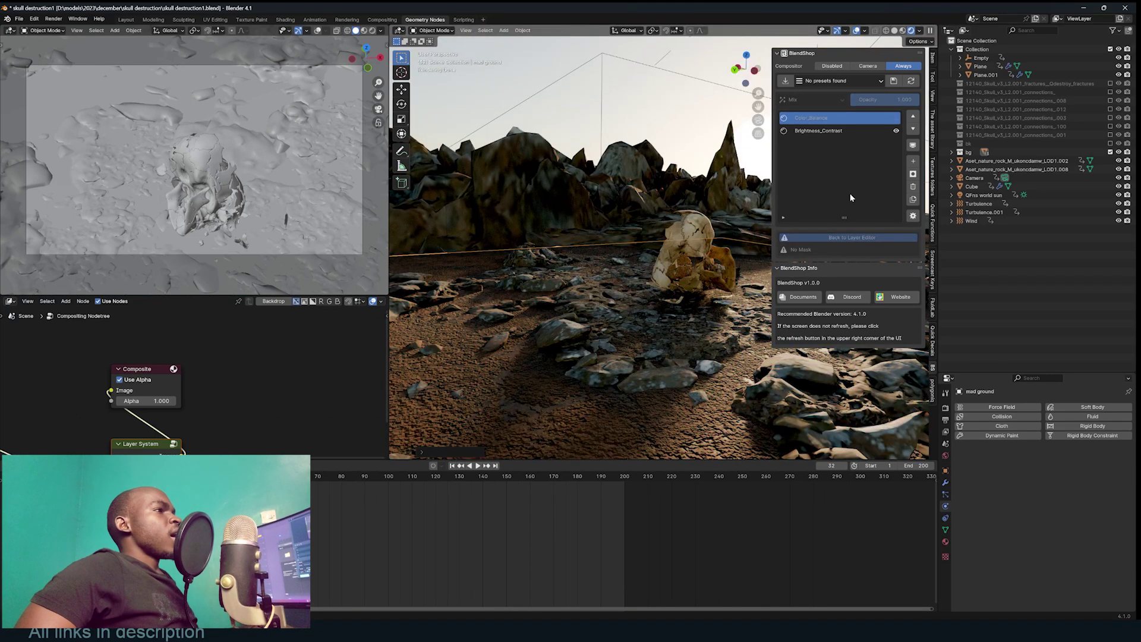
Add a Glare filter layer above the hidden Color_Balance layer.
left_click(914, 161)
left_click(933, 179)
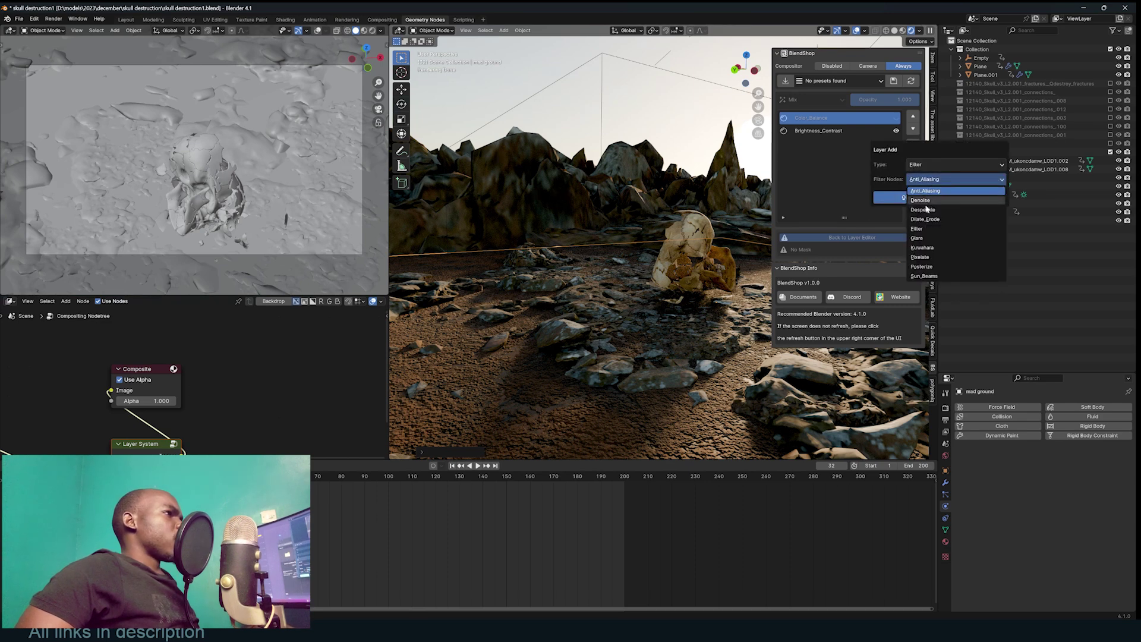
left_click(927, 238)
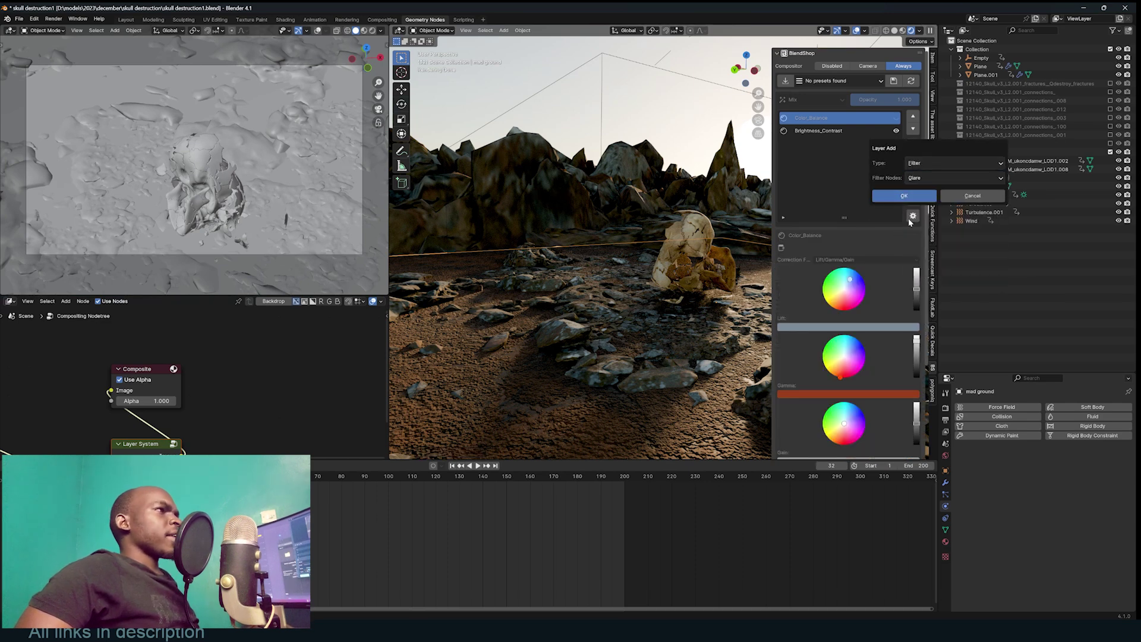
left_click(901, 196)
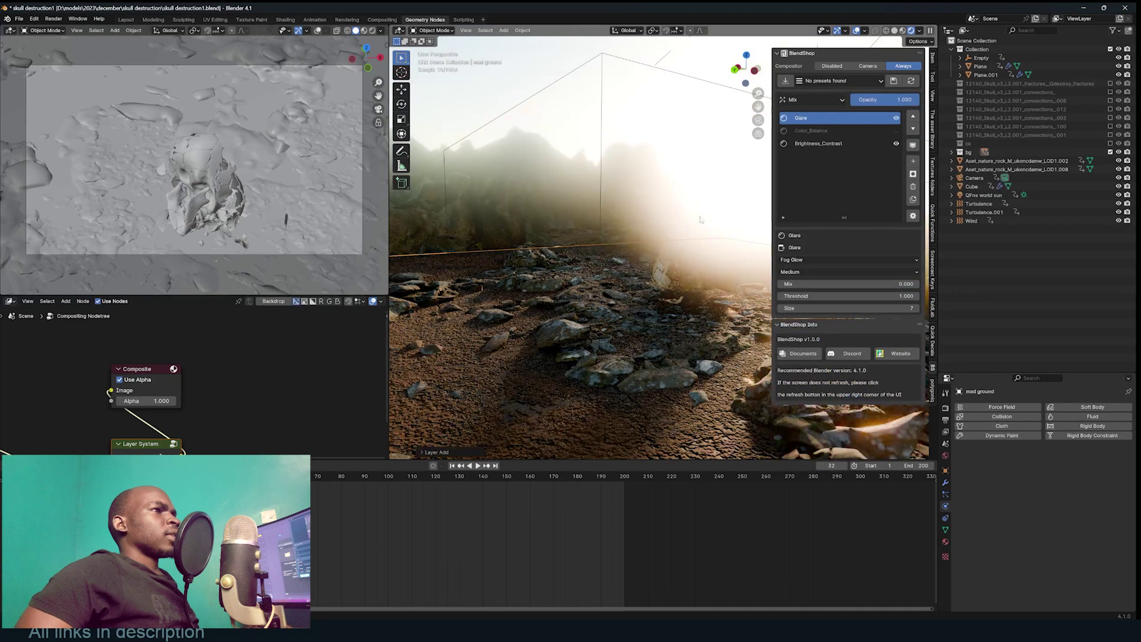
Check the glow around the skull from several angles and set the Glare layer's Threshold to 1.100 and Size to 6.
middle_click_drag(700, 220, 740, 223)
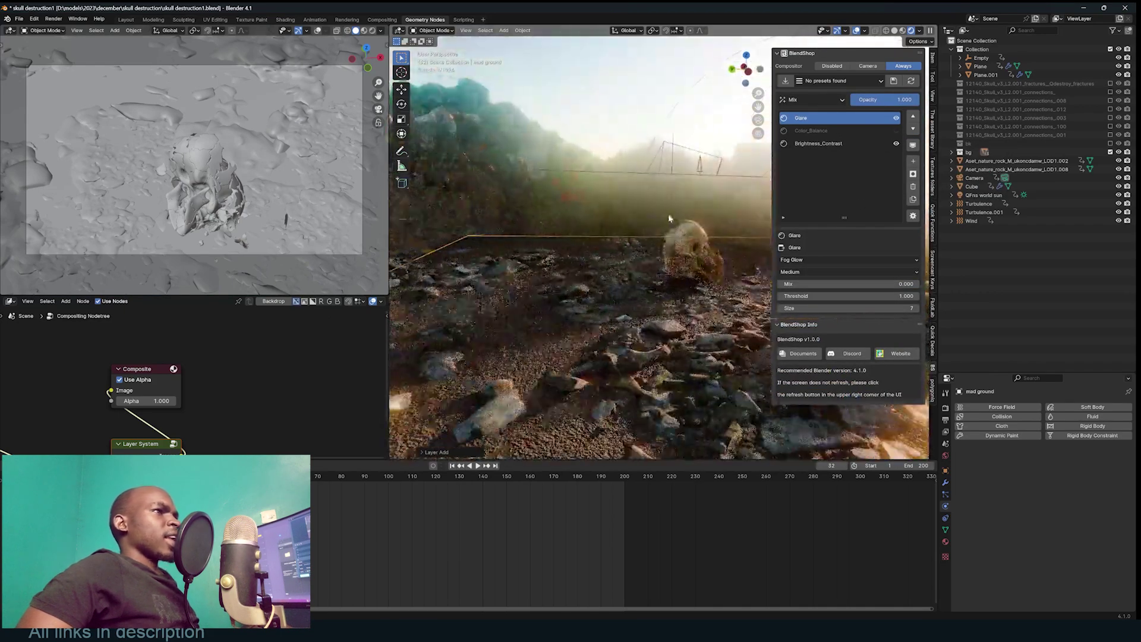
middle_click_drag(670, 219, 574, 233)
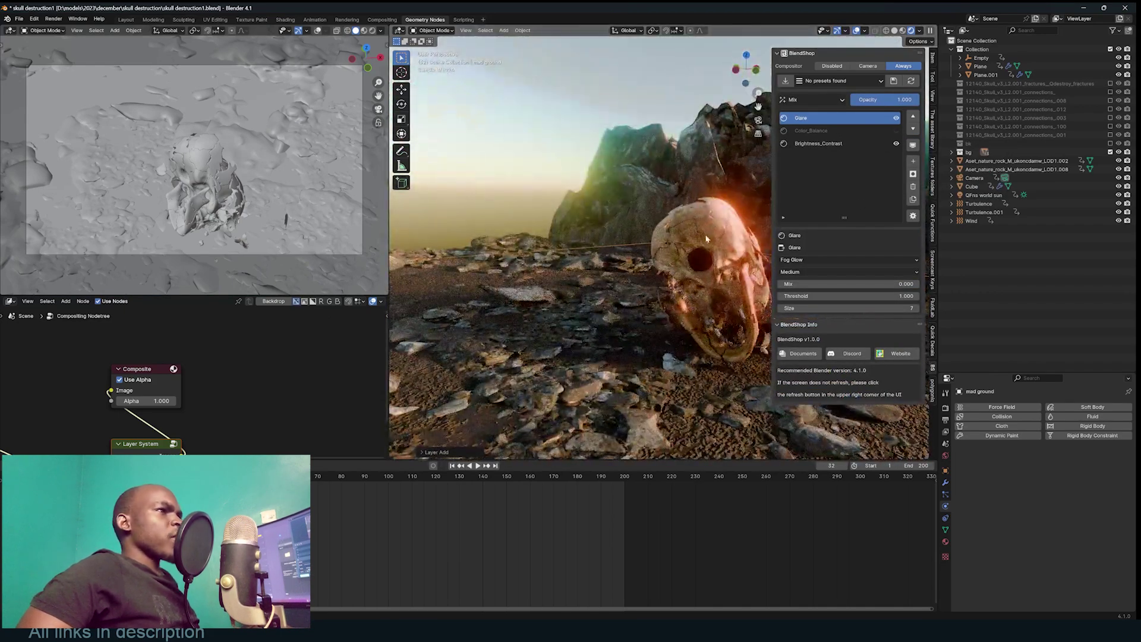
middle_click_drag(708, 239, 700, 286)
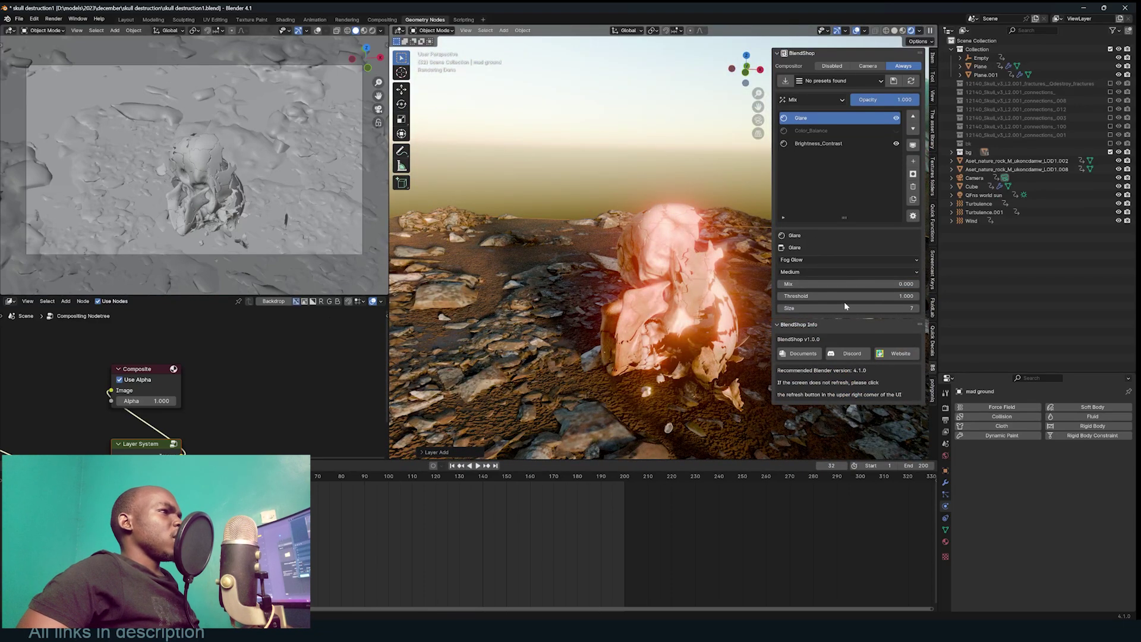
mouse_move(830, 308)
left_mouse_down()
mouse_move(847, 308)
mouse_move(817, 308)
mouse_move(842, 295)
left_mouse_up()
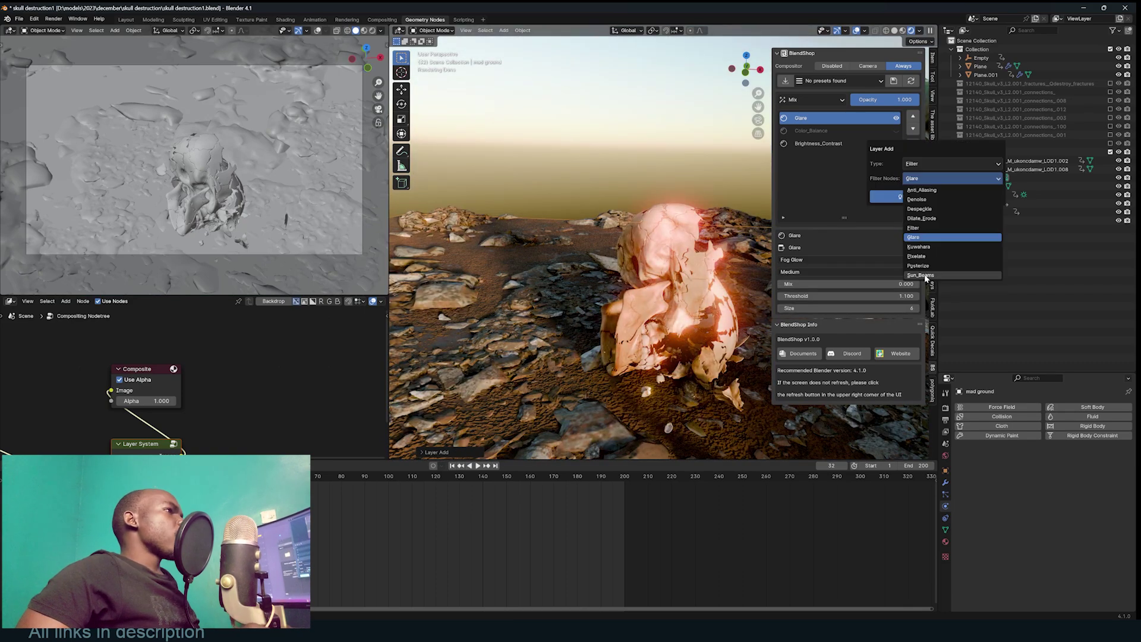
Add a Sun_Beams filter layer above the Glare layer and view its effect on the skull.
left_click(933, 275)
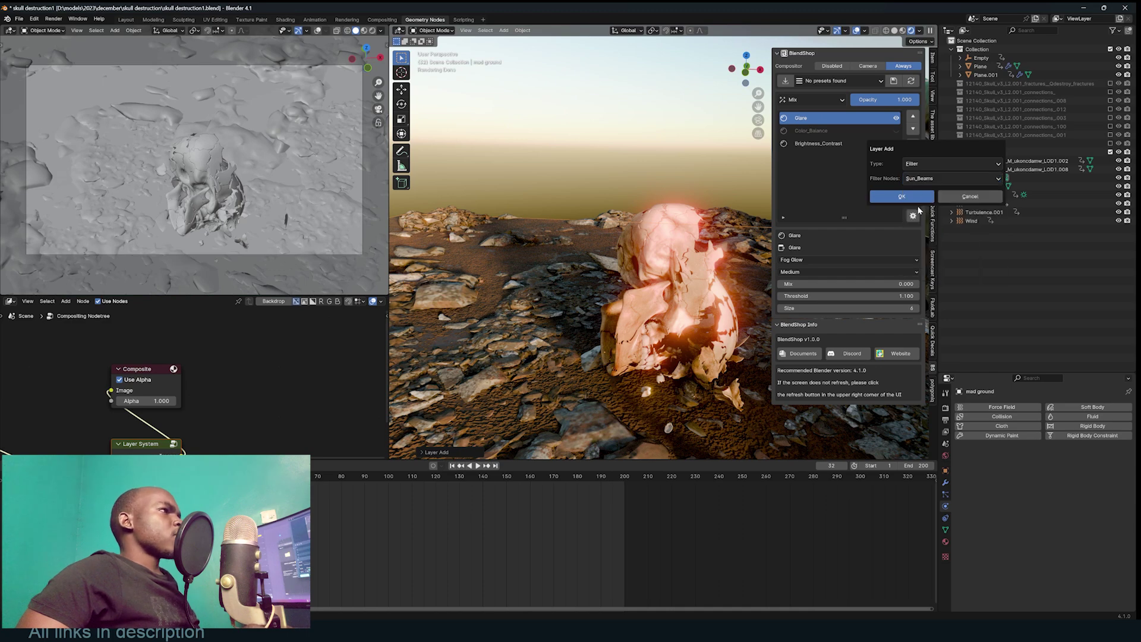
left_click(886, 197)
middle_click_drag(631, 228, 558, 224)
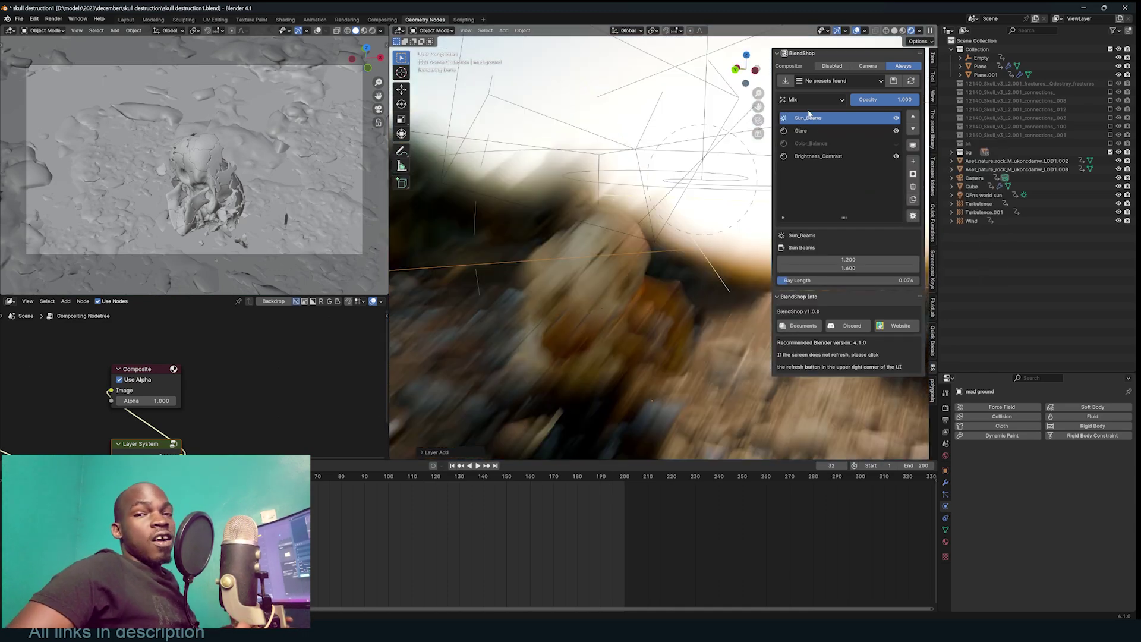
Try the Color Dodge, Subtract, Difference, Soft Light and Screen blending modes on the Sun_Beams layer.
left_click(810, 99)
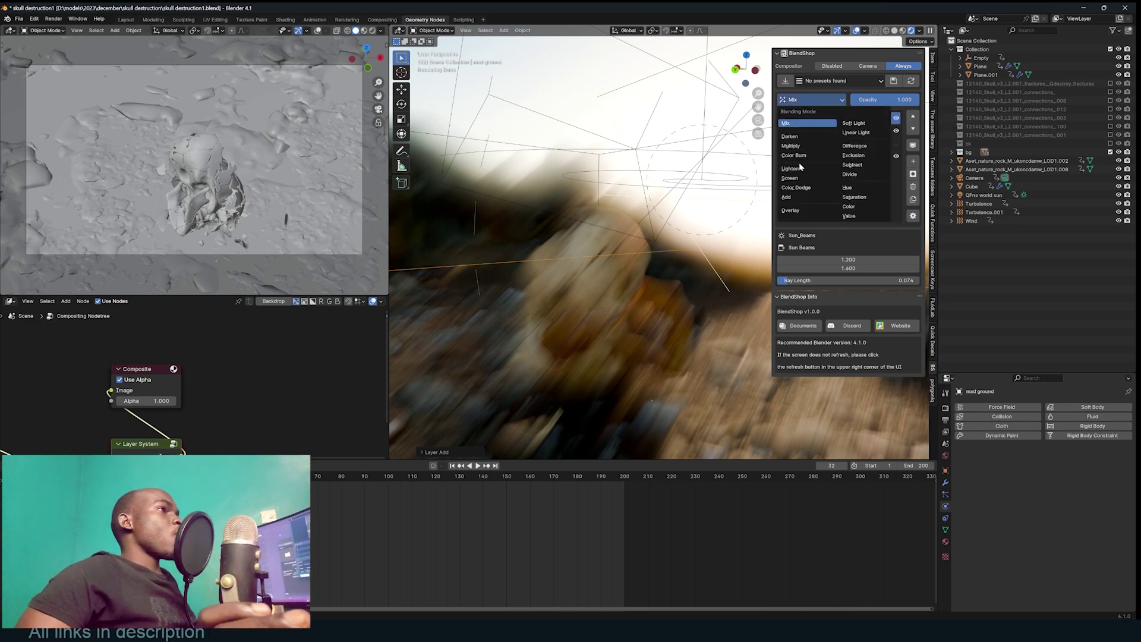
key("Escape")
left_click(815, 101)
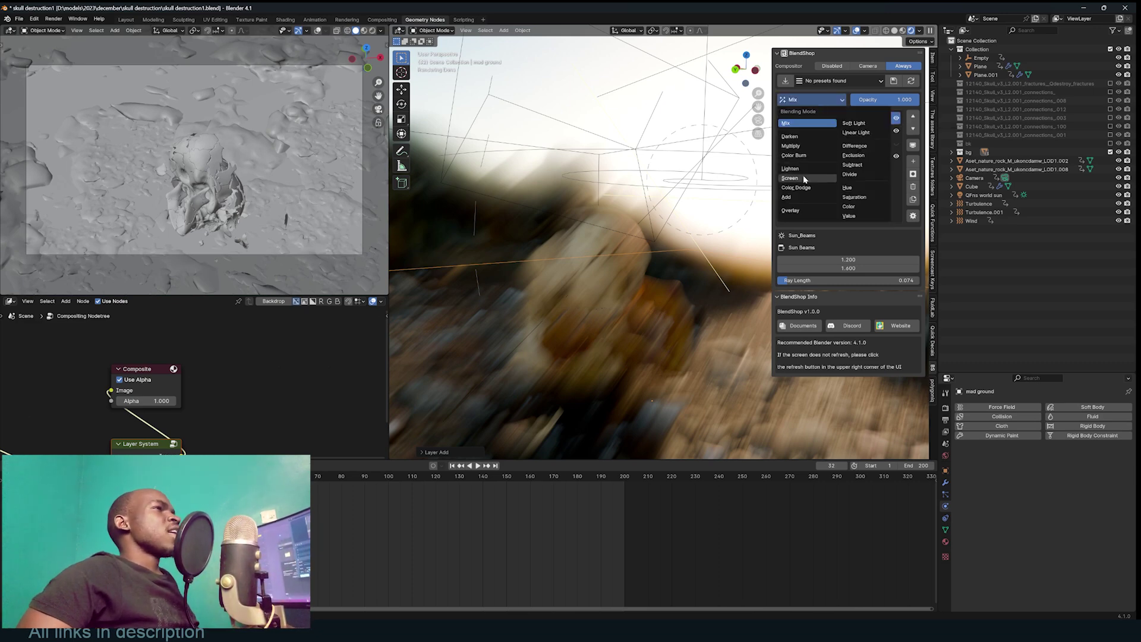
left_click(807, 188)
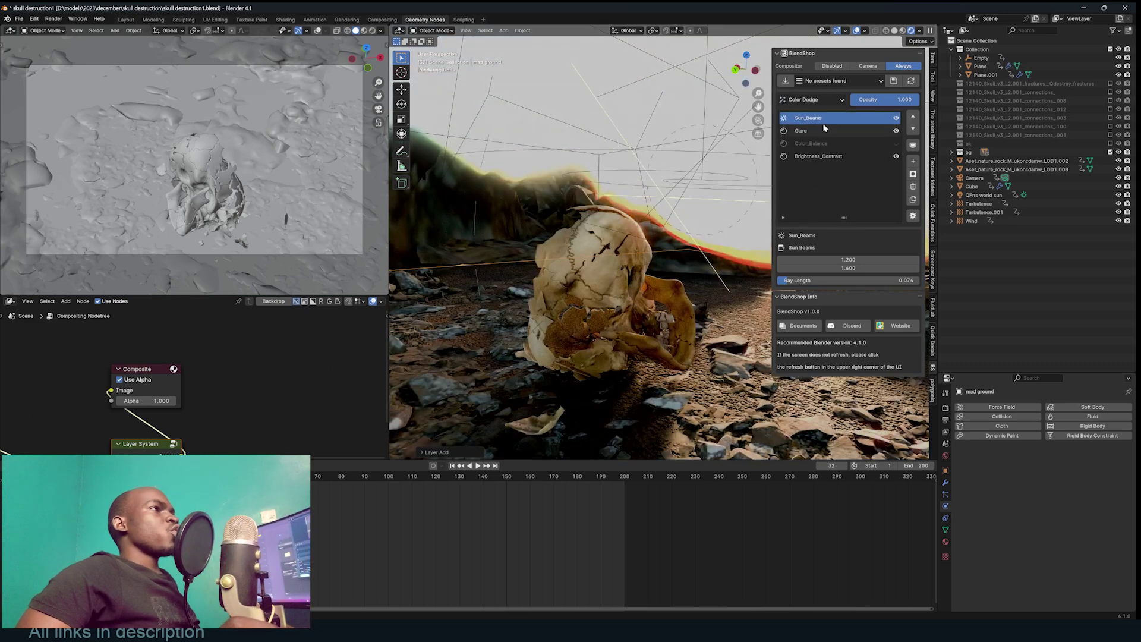
left_click(822, 100)
left_click(856, 165)
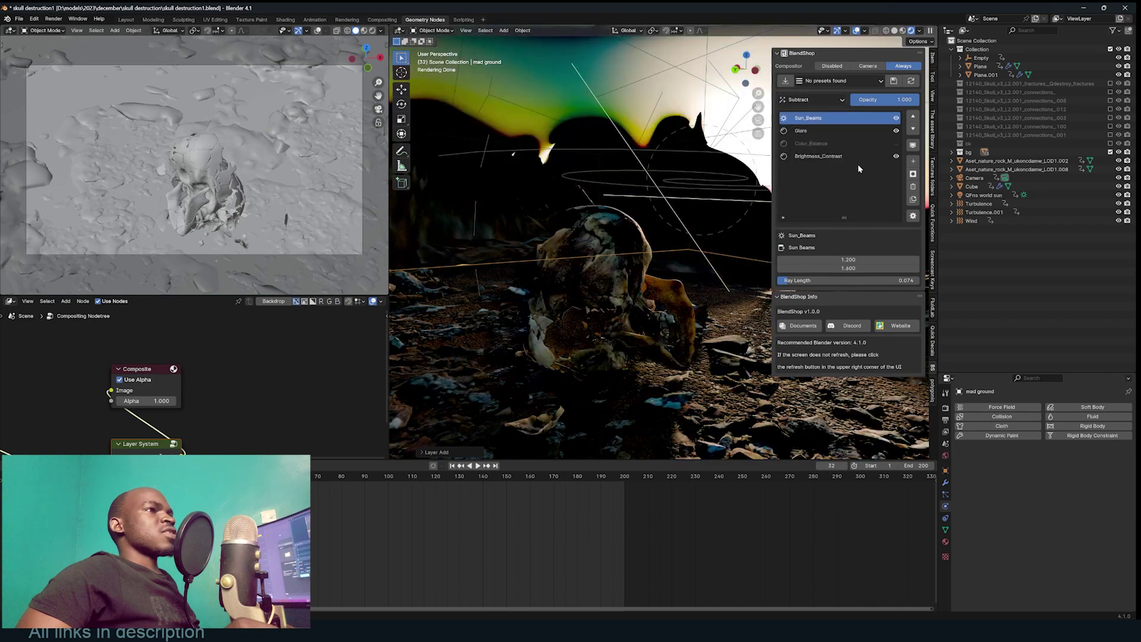
left_click(820, 103)
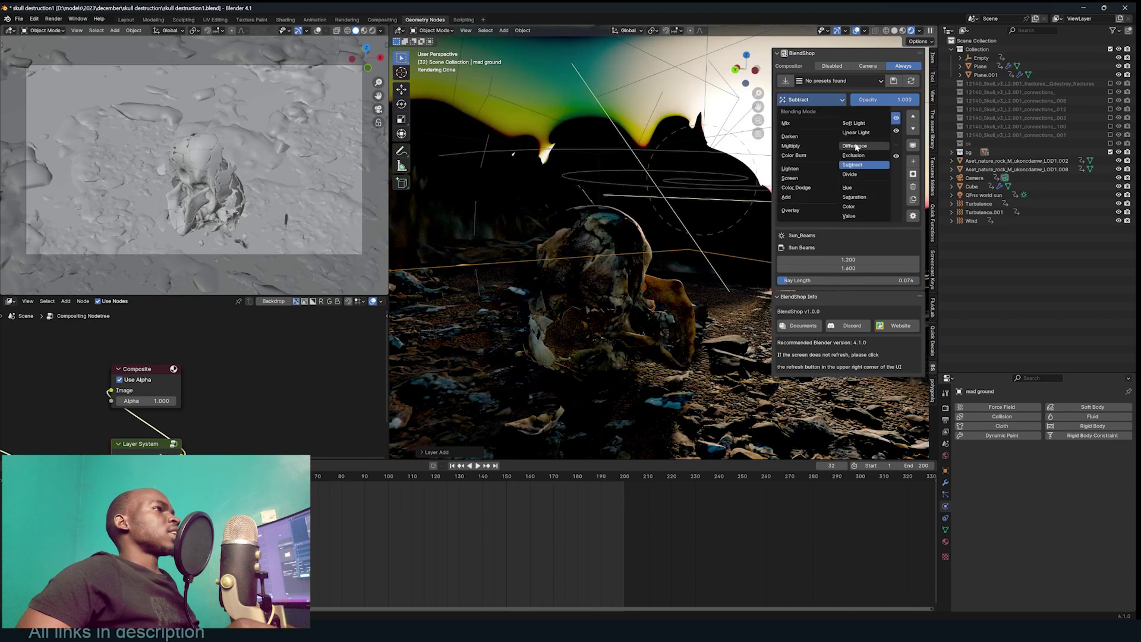
left_click(843, 131)
left_click(829, 103)
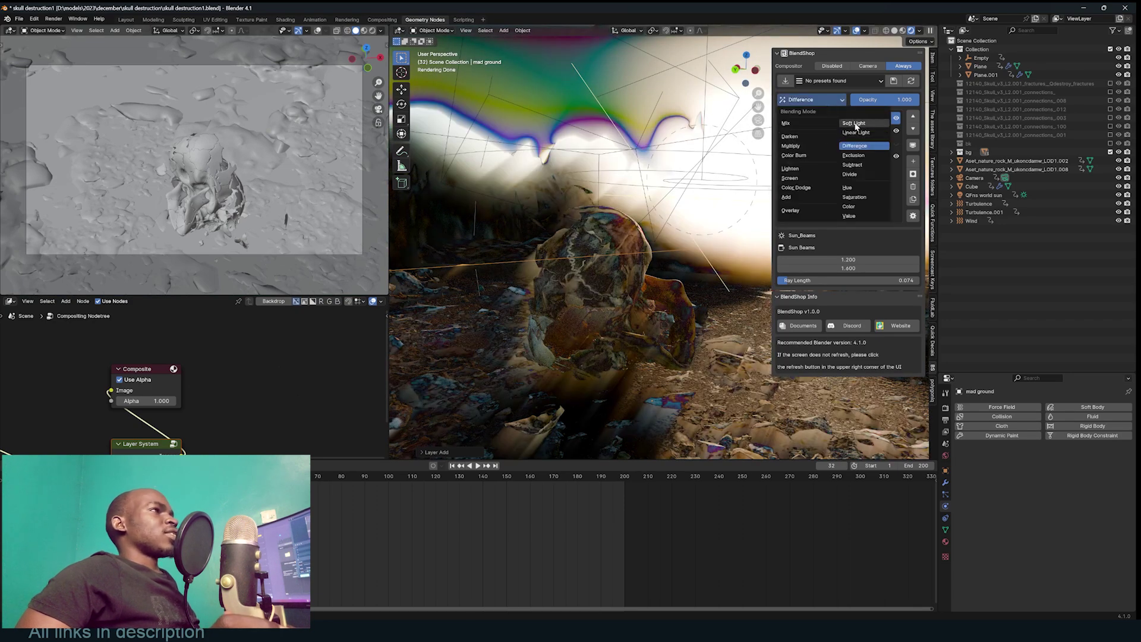
left_click(822, 113)
left_click(825, 101)
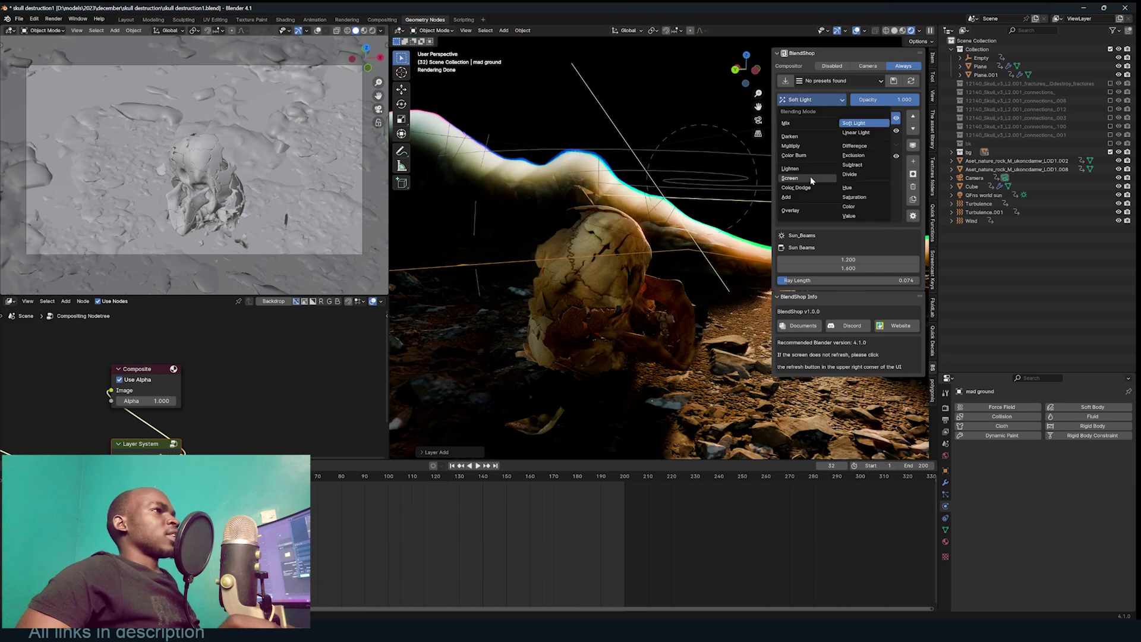
left_click(811, 176)
Set the Sun_Beams layer's blending mode to Add.
left_click(816, 99)
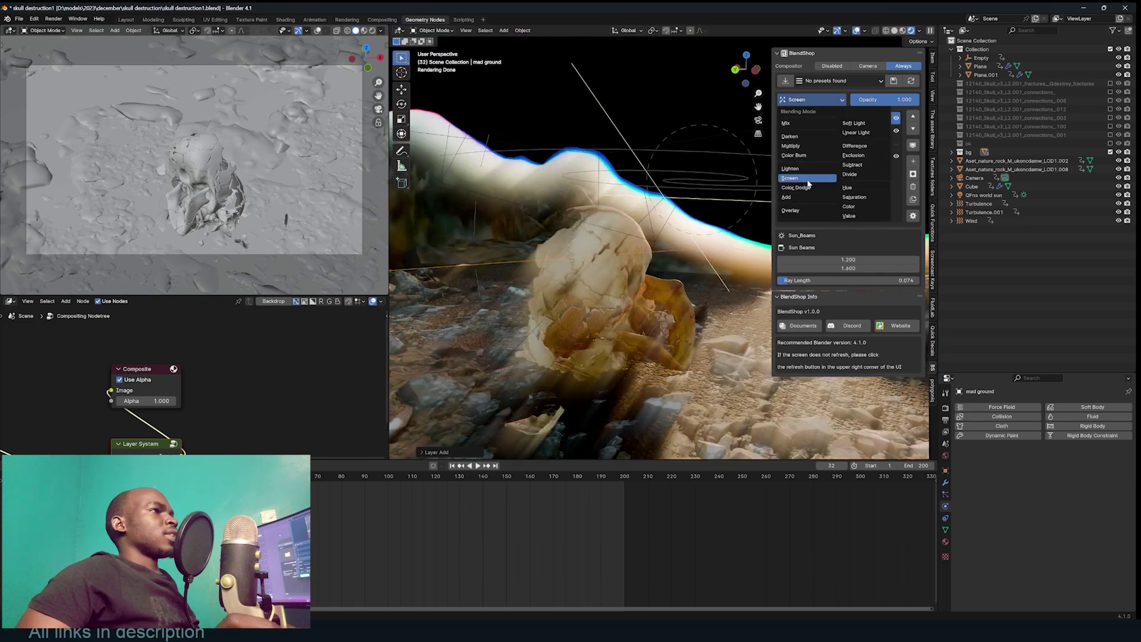
left_click(802, 196)
mouse_move(672, 238)
middle_mouse_down()
mouse_move(660, 190)
mouse_move(678, 234)
middle_mouse_up()
Compare the scene with the Sun_Beams layer hidden and shown, and turn off the display of all layers at once.
left_click(895, 118)
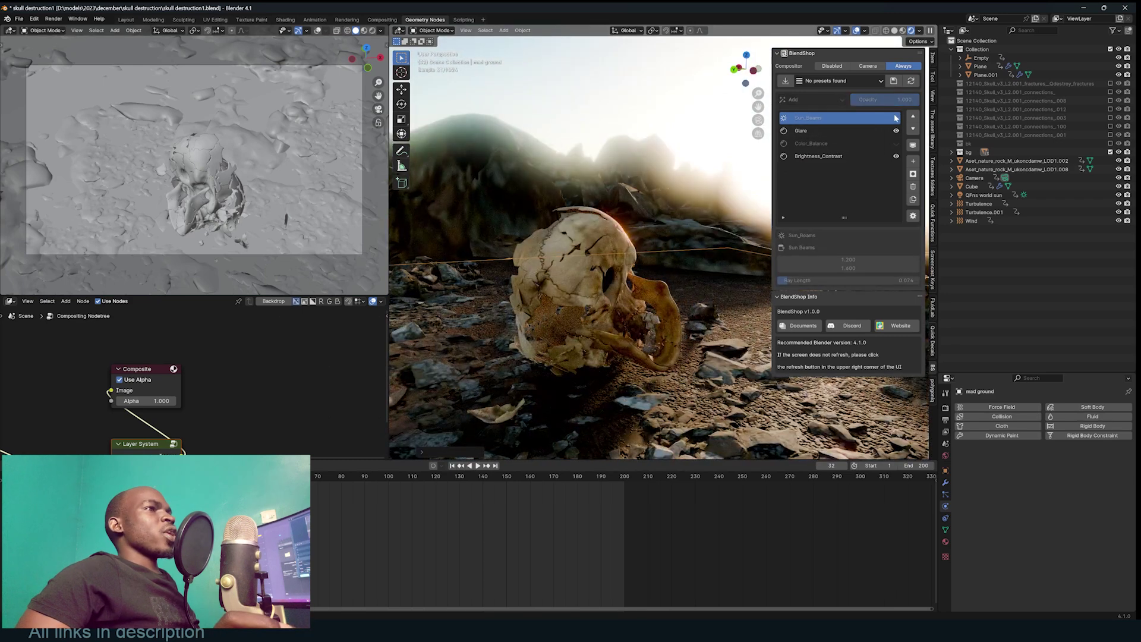
left_click(895, 118)
left_click(914, 145)
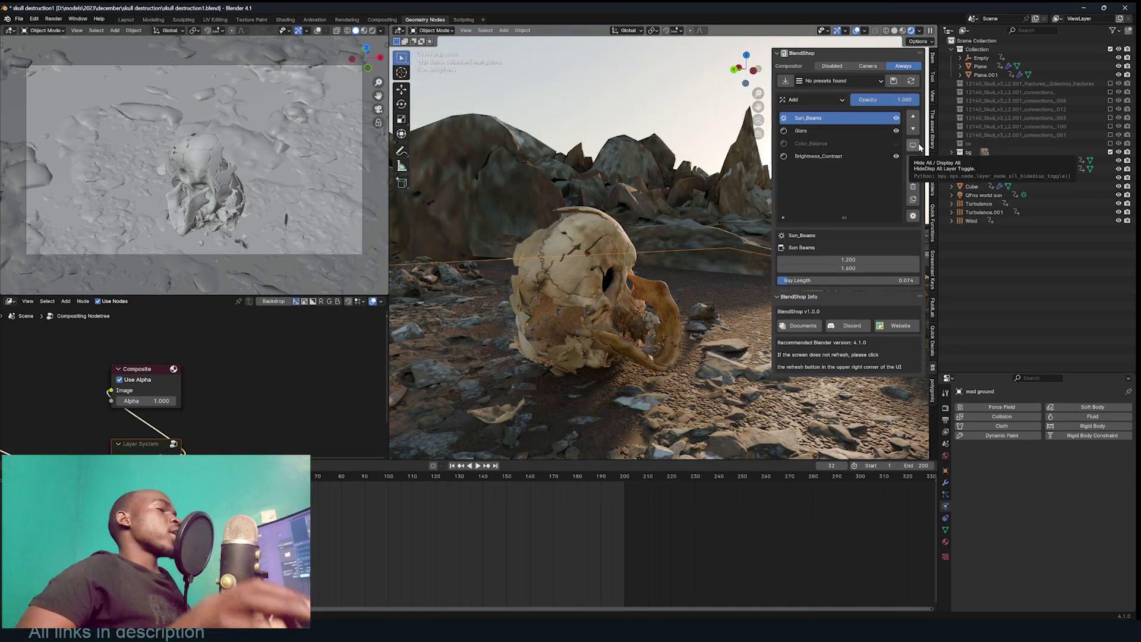
Turn the display of all layers back on and remove the Sun_Beams layer.
left_click(917, 146)
left_click(897, 118)
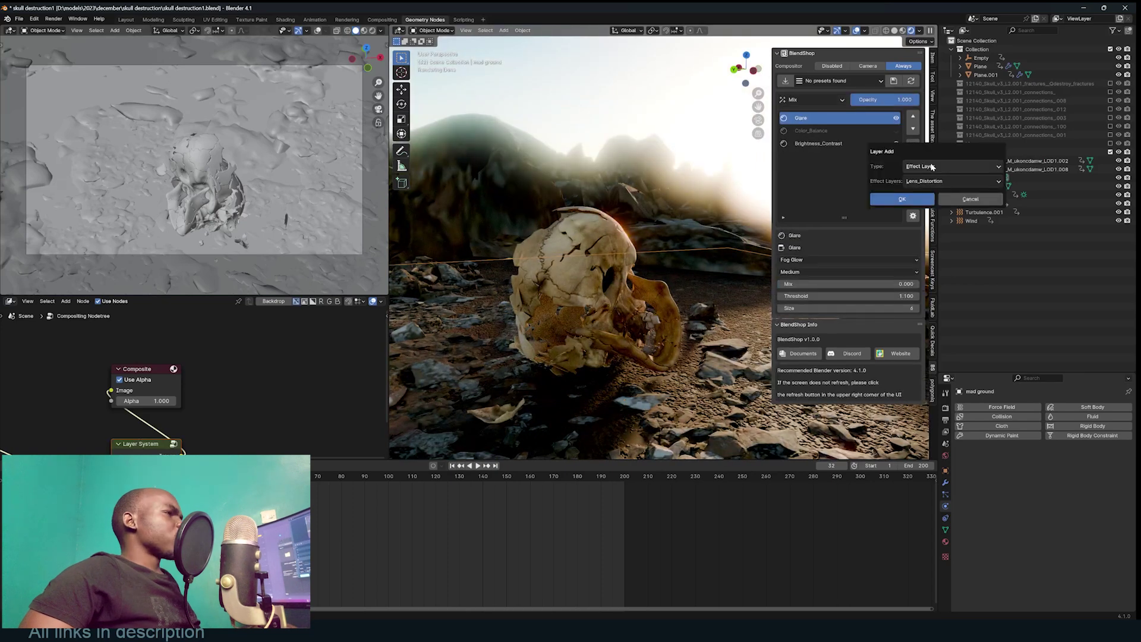
Add a Lens_Distortion effect layer above the Glare layer and set its Distortion to 0.050.
left_click(932, 167)
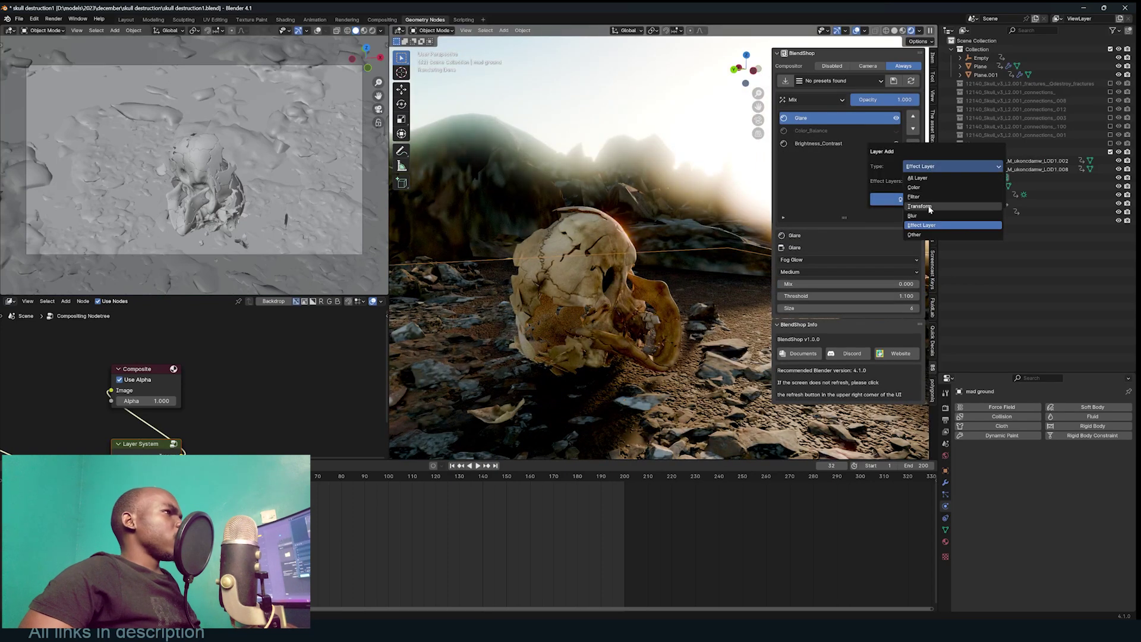
left_click(932, 181)
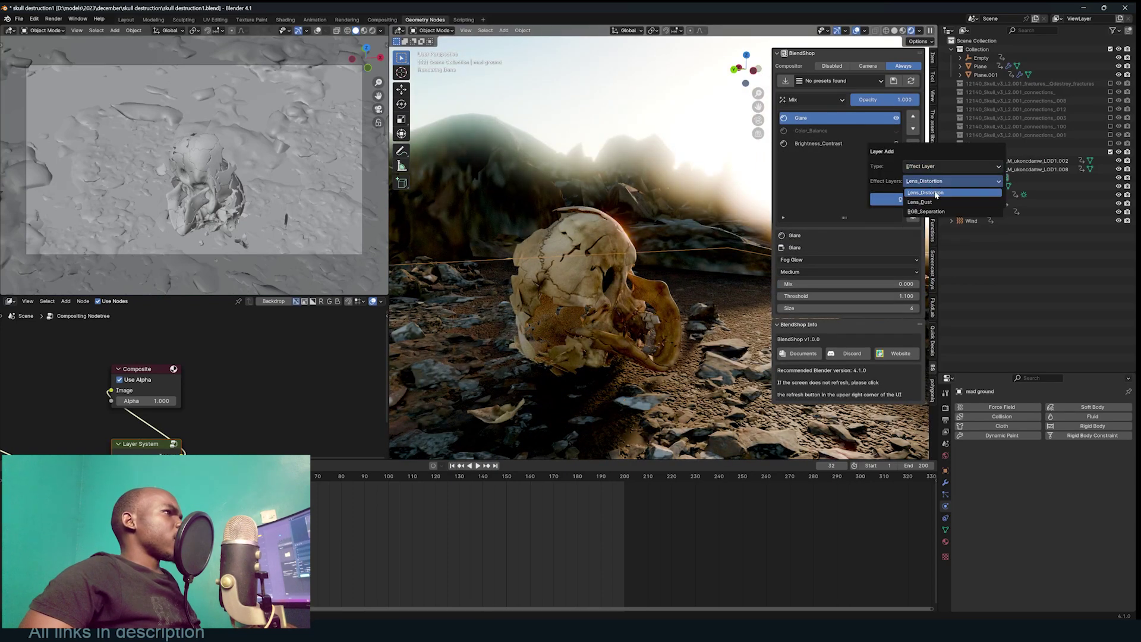
left_click(937, 194)
left_click(925, 199)
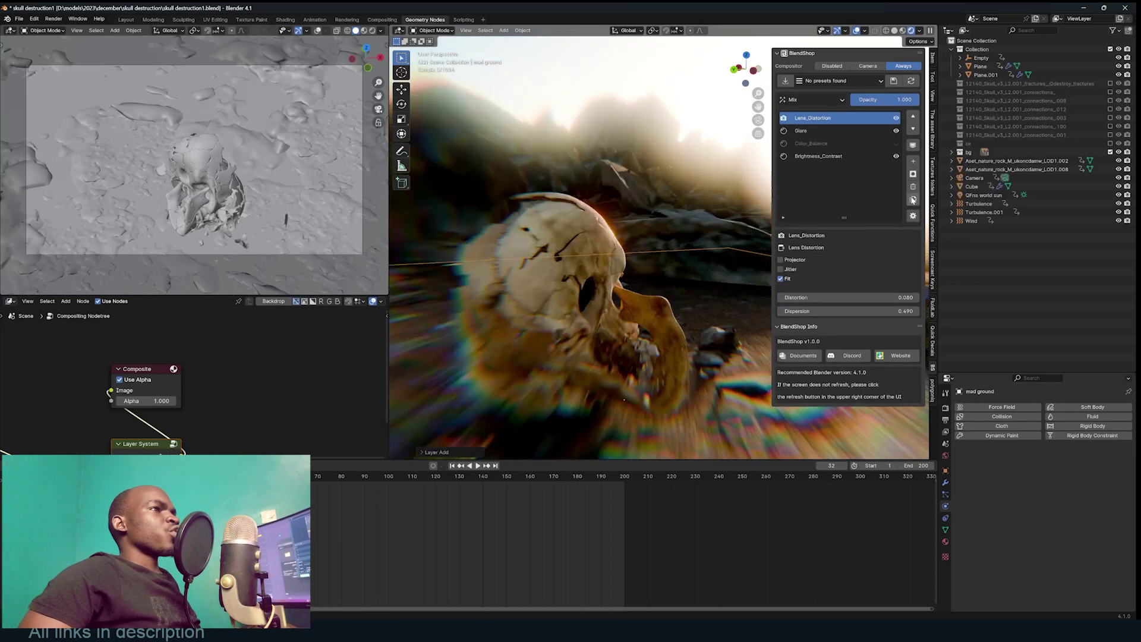
scroll(690, 231, "down", 4)
middle_click_drag(691, 230, 629, 231)
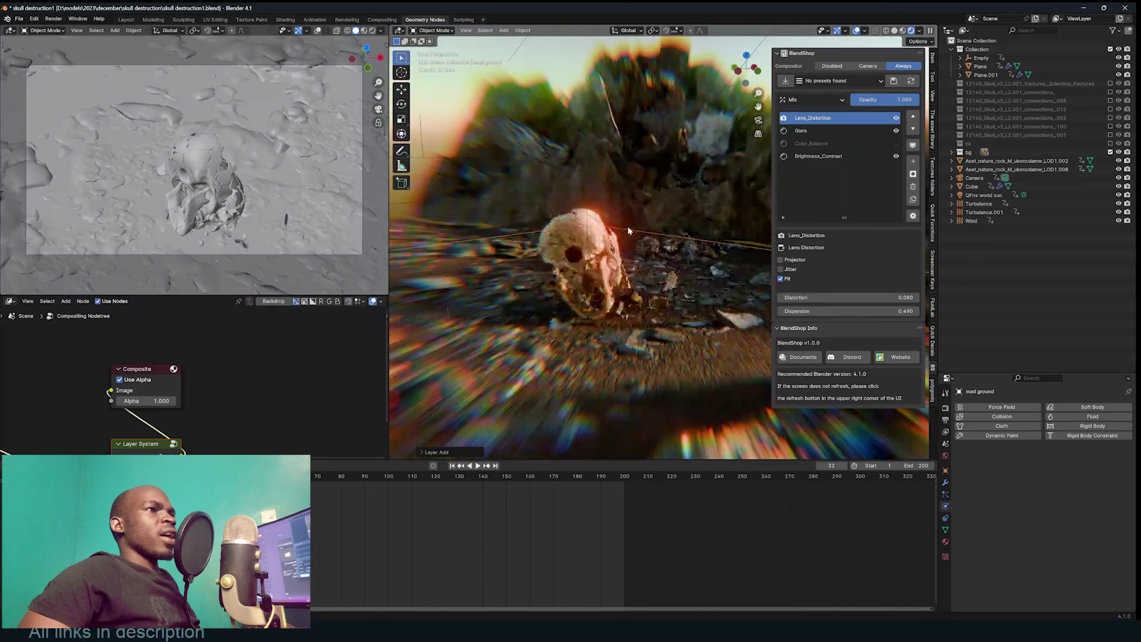
mouse_move(855, 298)
left_mouse_down()
mouse_move(903, 298)
mouse_move(797, 298)
mouse_move(870, 298)
left_mouse_up()
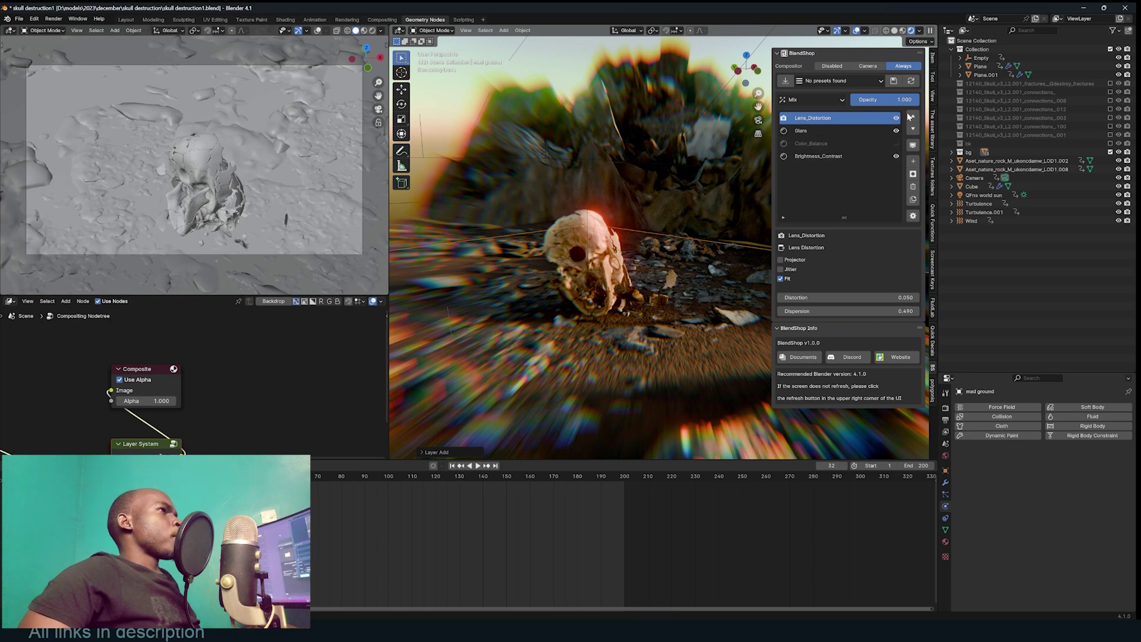
Add a Lens_Dust effect layer above the Lens_Distortion layer.
left_click(913, 161)
left_click(955, 179)
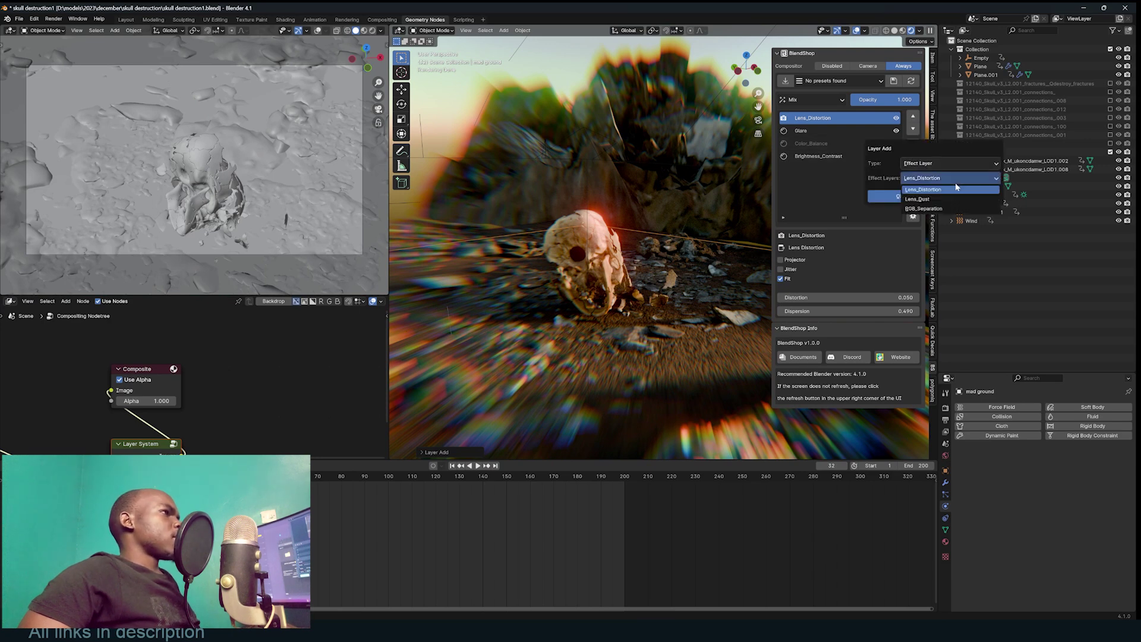
left_click(949, 201)
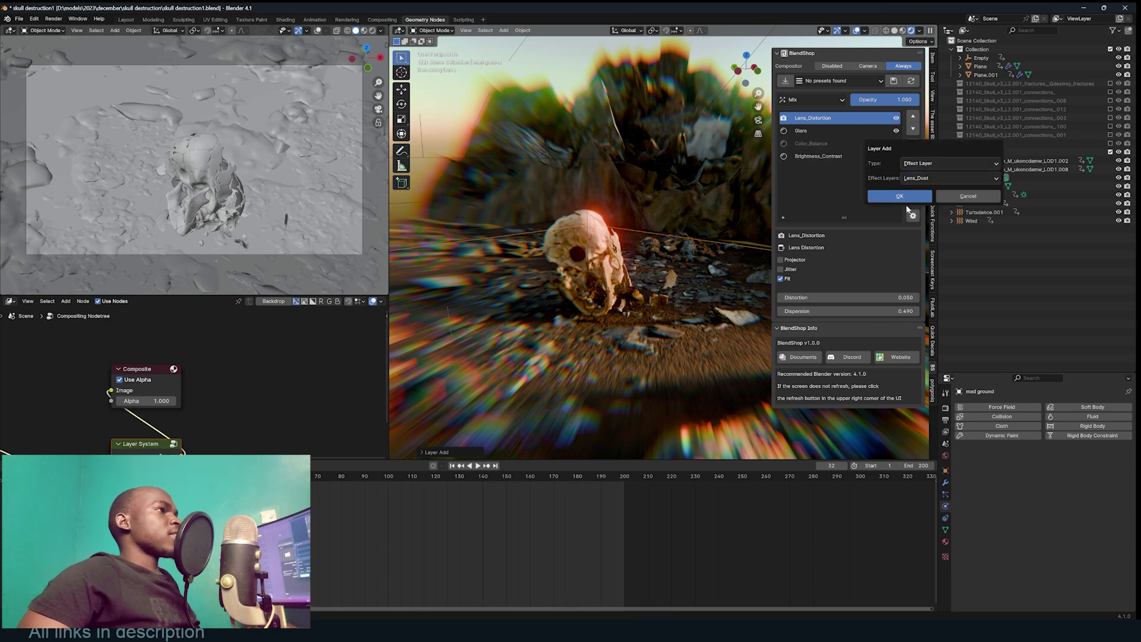
left_click(898, 197)
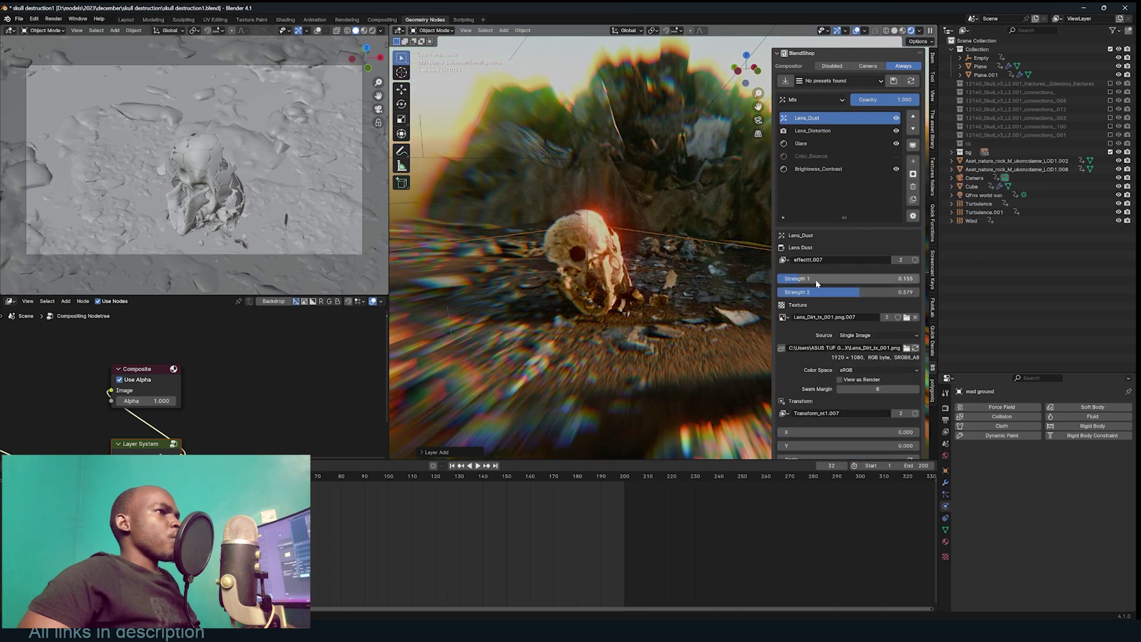
Set the Lens_Dust layer's Strength 1 to about 0.94, Strength 2 to about 0.37 and texture Scale to about 1.3.
left_click_drag(815, 279, 908, 280)
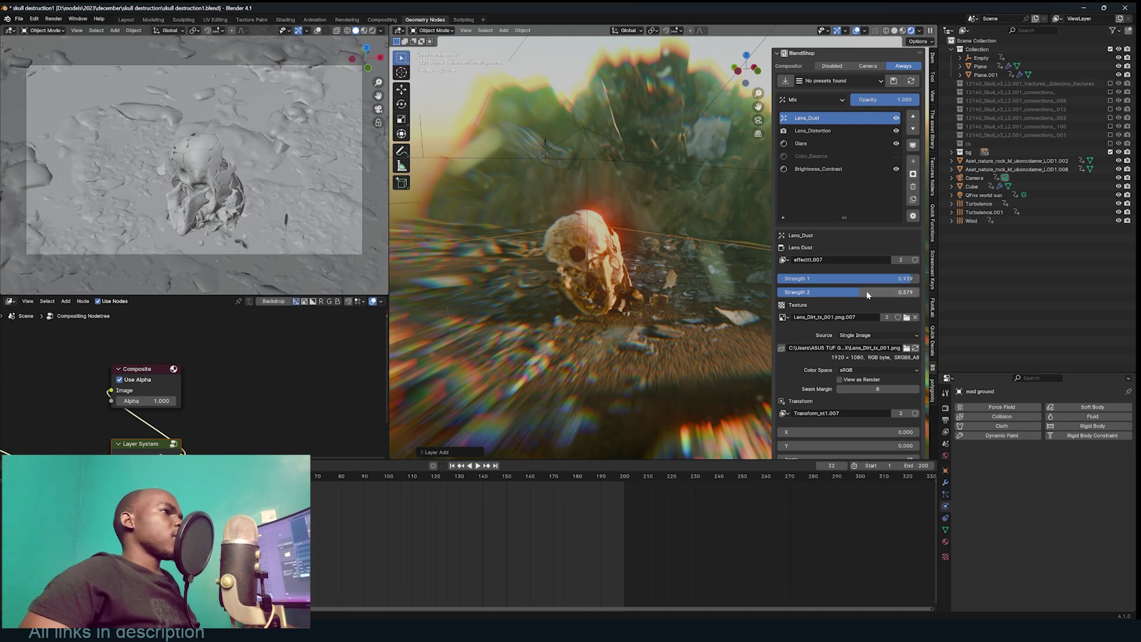
left_click_drag(838, 292, 810, 292)
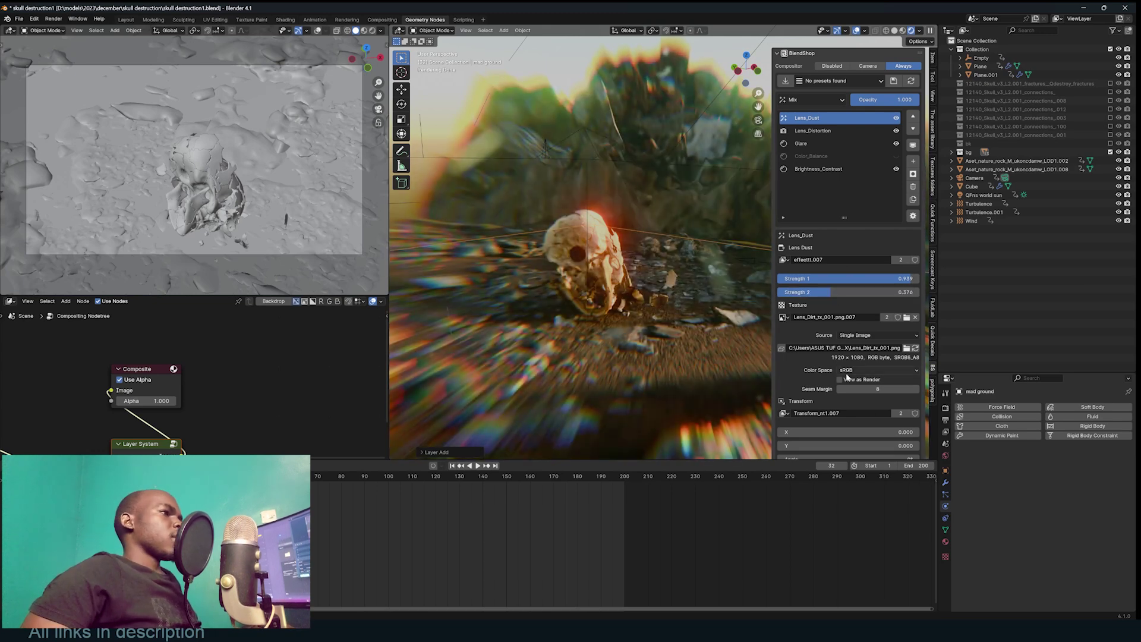
scroll(846, 374, "down", 5)
mouse_move(874, 361)
left_mouse_down()
mouse_move(833, 362)
mouse_move(854, 362)
left_mouse_up()
mouse_move(662, 245)
middle_mouse_down()
mouse_move(614, 266)
mouse_move(618, 250)
middle_mouse_up()
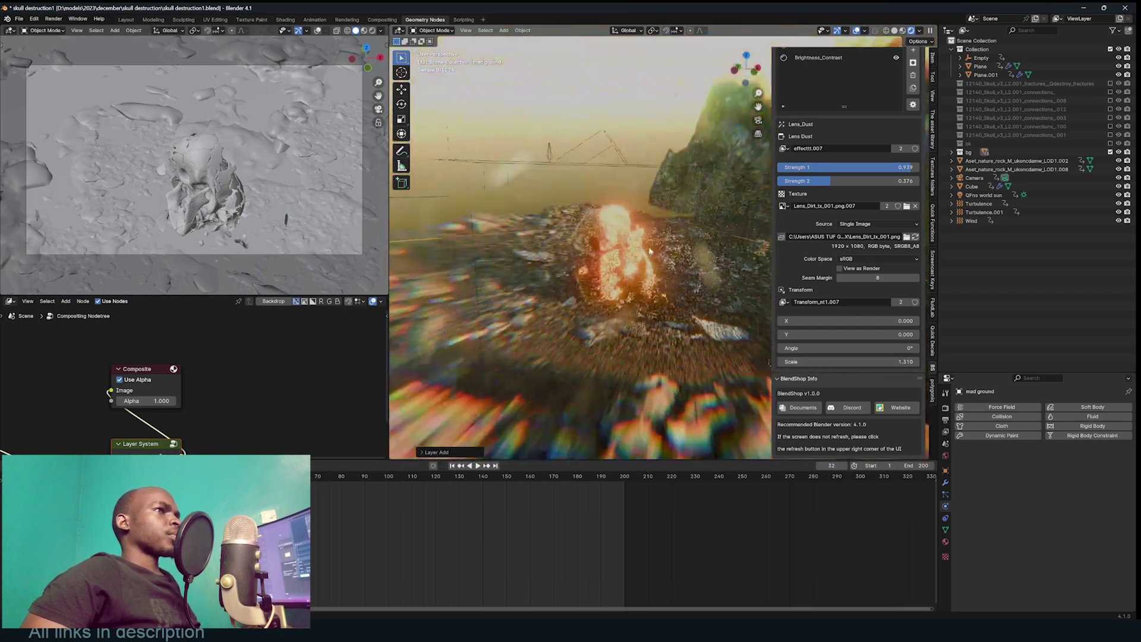
Add a Bokeh_Blur layer from the Blur type above the Lens_Dust layer.
left_click(934, 167)
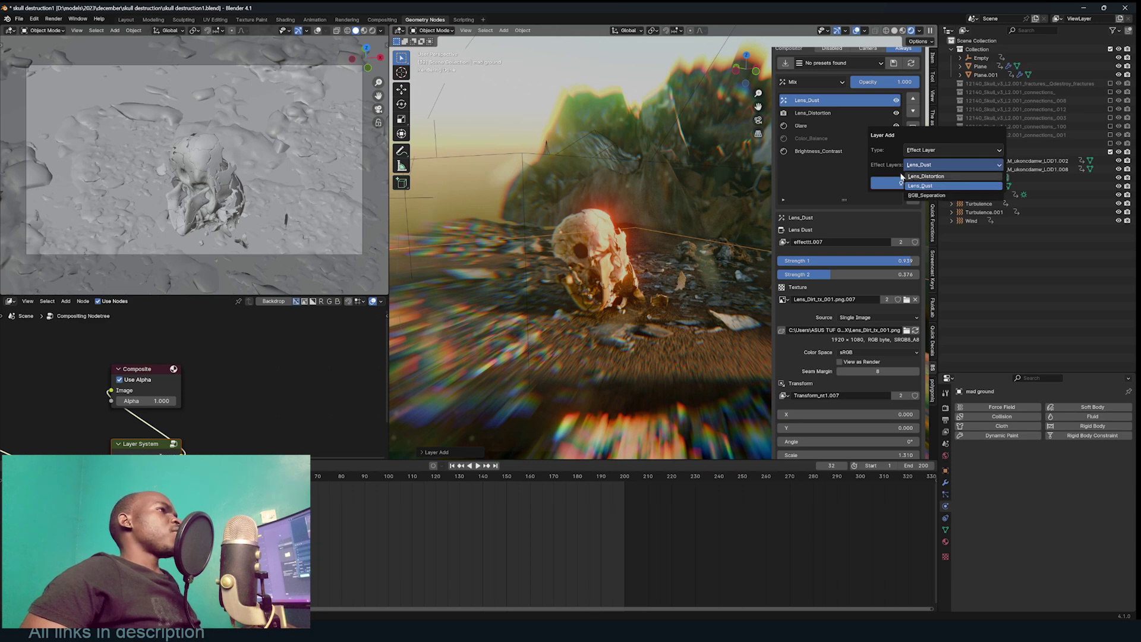
left_click(914, 151)
left_click(914, 199)
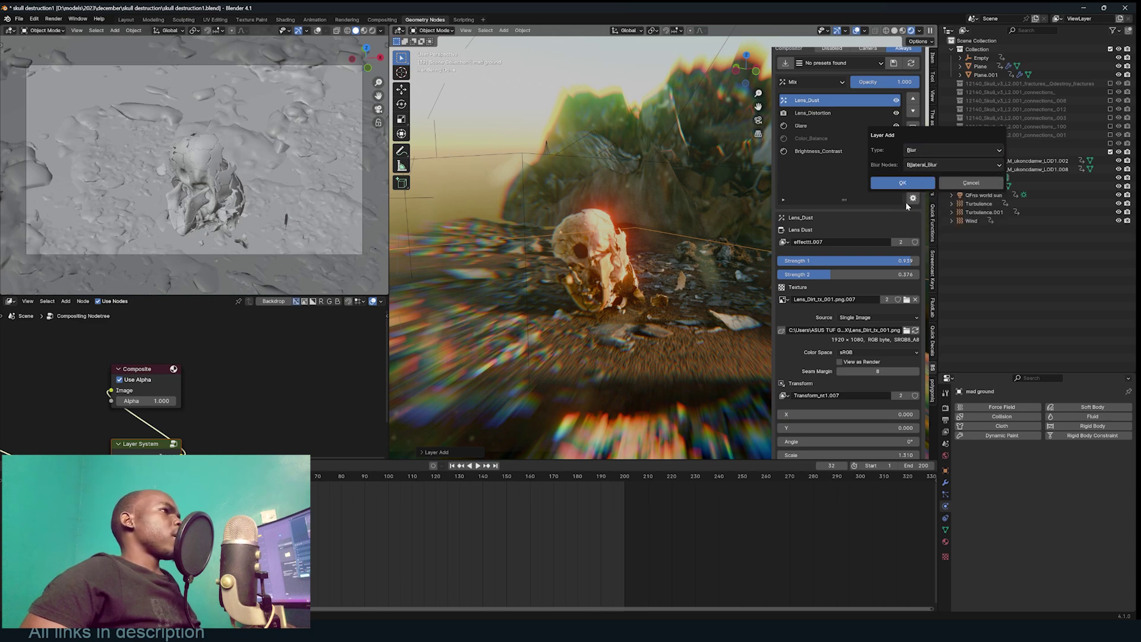
left_click(936, 166)
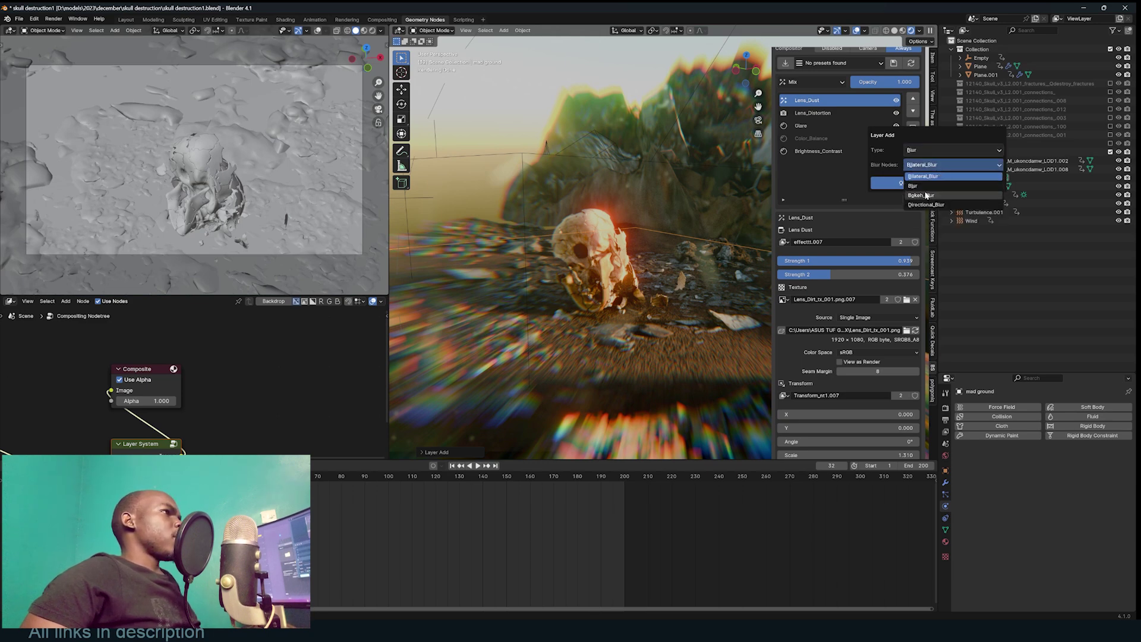
left_click(931, 195)
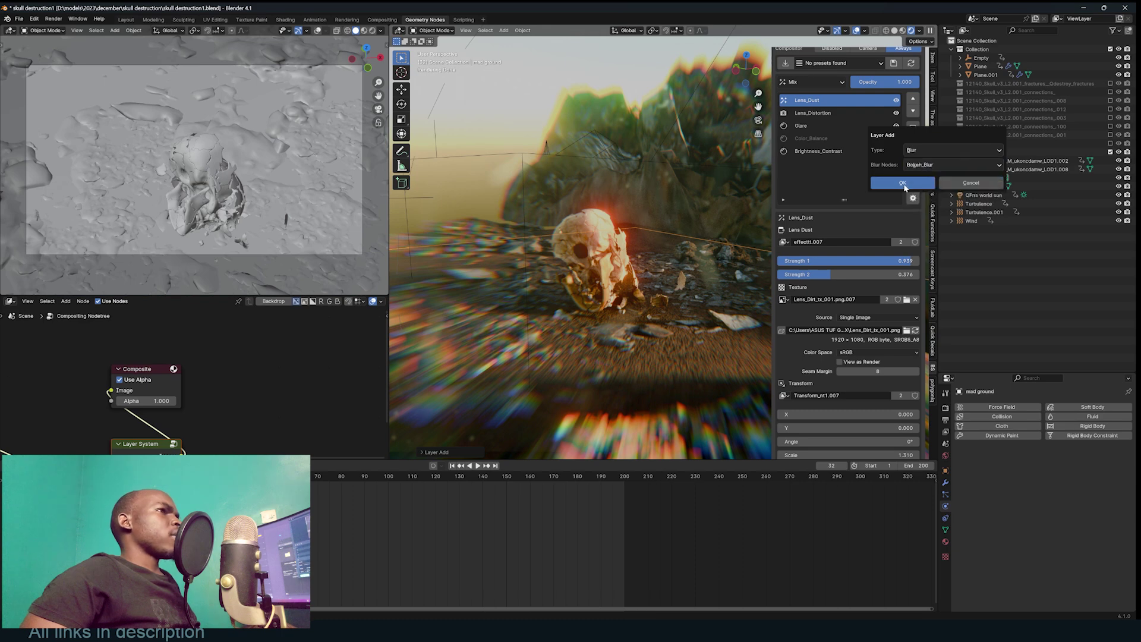
left_click(888, 185)
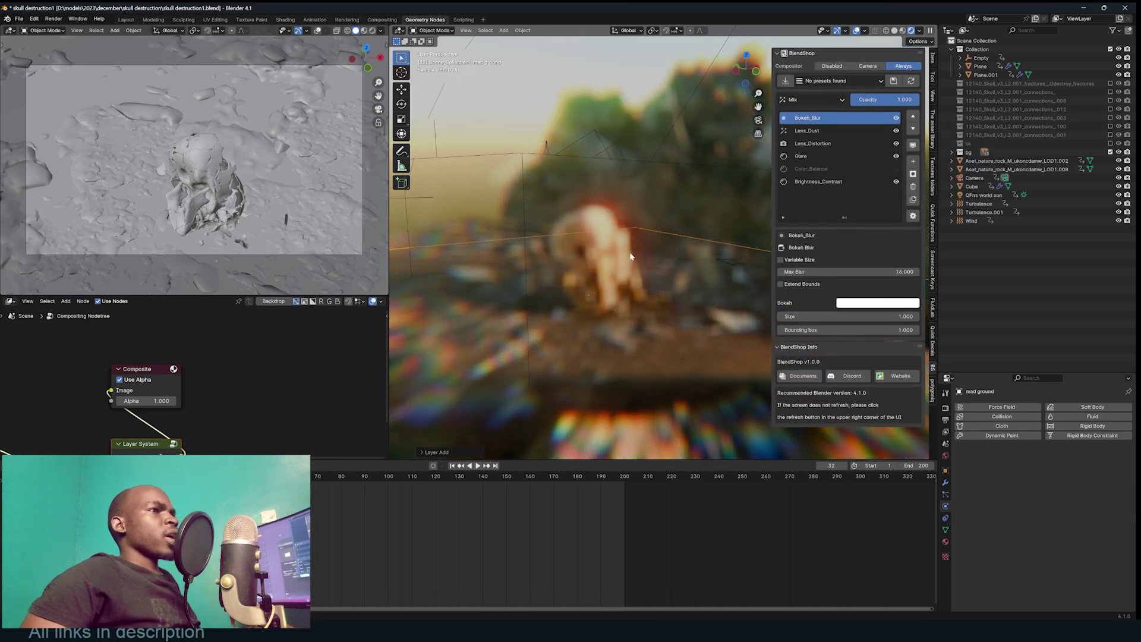
Try a Max Blur of about 8.3 on the Bokeh_Blur layer and delete the layer.
mouse_move(794, 269)
left_mouse_down()
mouse_move(832, 270)
mouse_move(794, 270)
left_mouse_up()
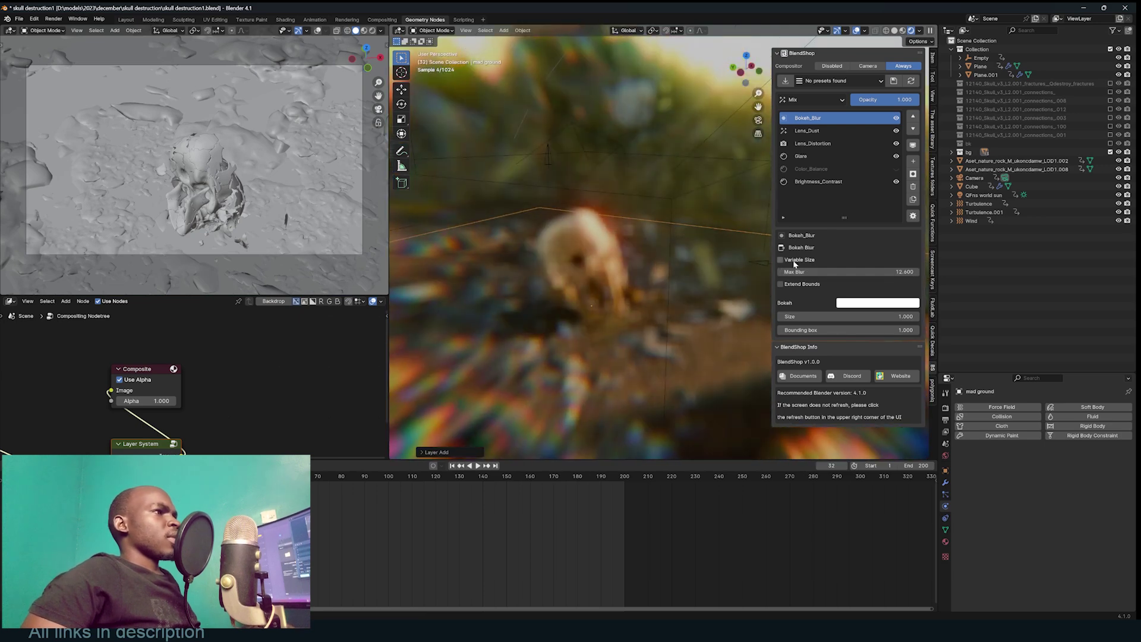
left_click_drag(816, 271, 802, 266)
left_click(798, 261)
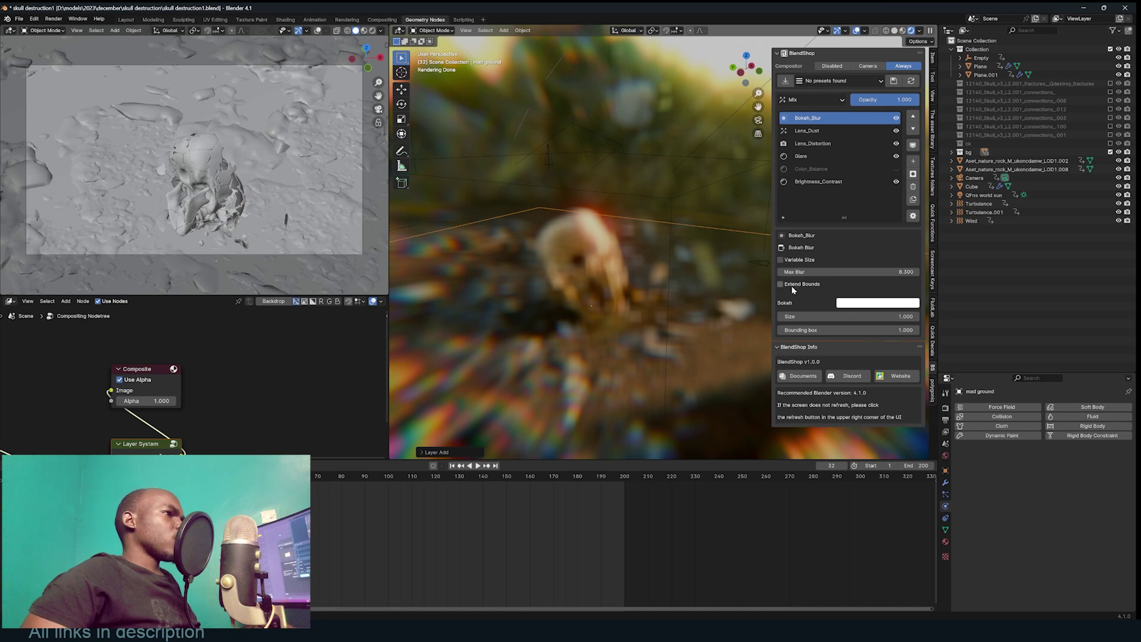
left_click(914, 187)
Add a Blur layer above the Lens_Dust layer and set its X and Y blur amounts to 45.
left_click(913, 174)
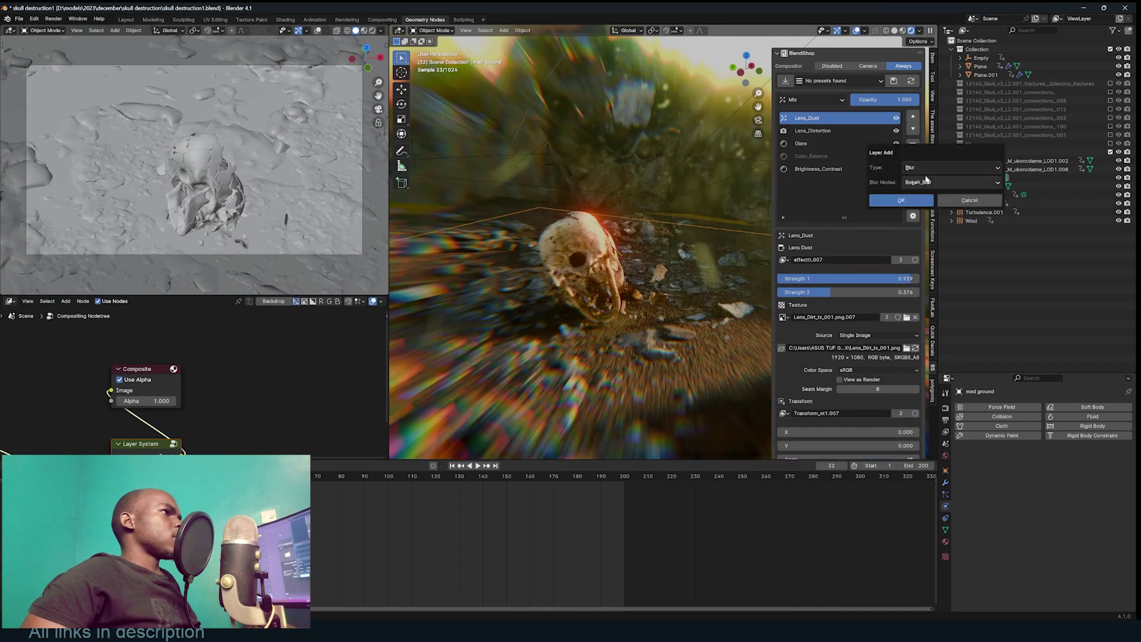
left_click(927, 182)
left_click(927, 205)
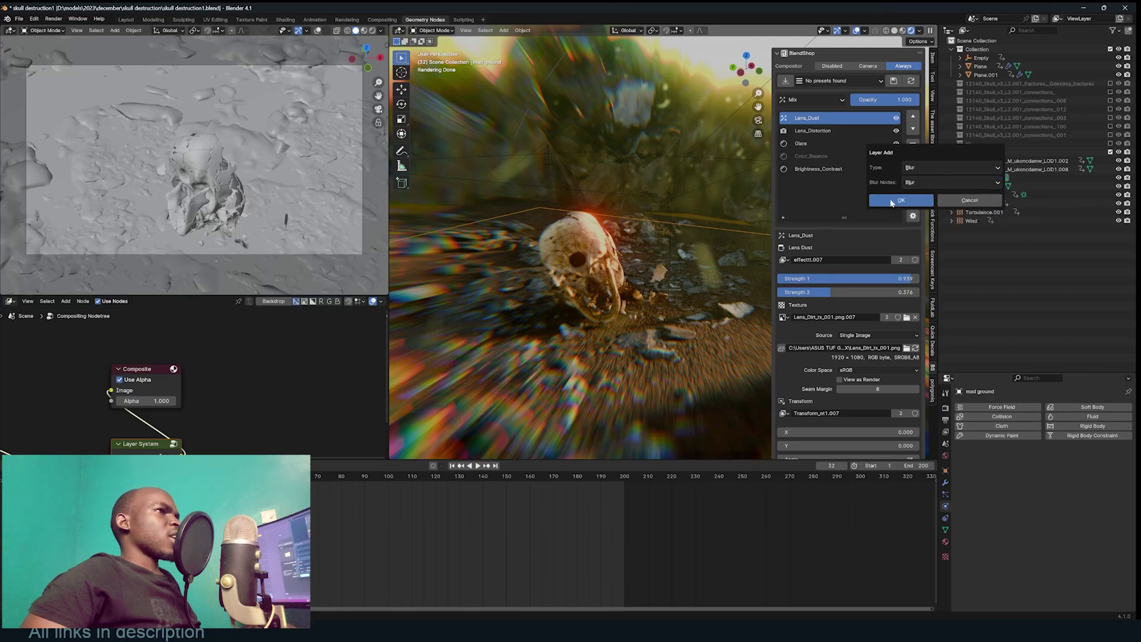
left_click(874, 202)
middle_click_drag(733, 184, 698, 177)
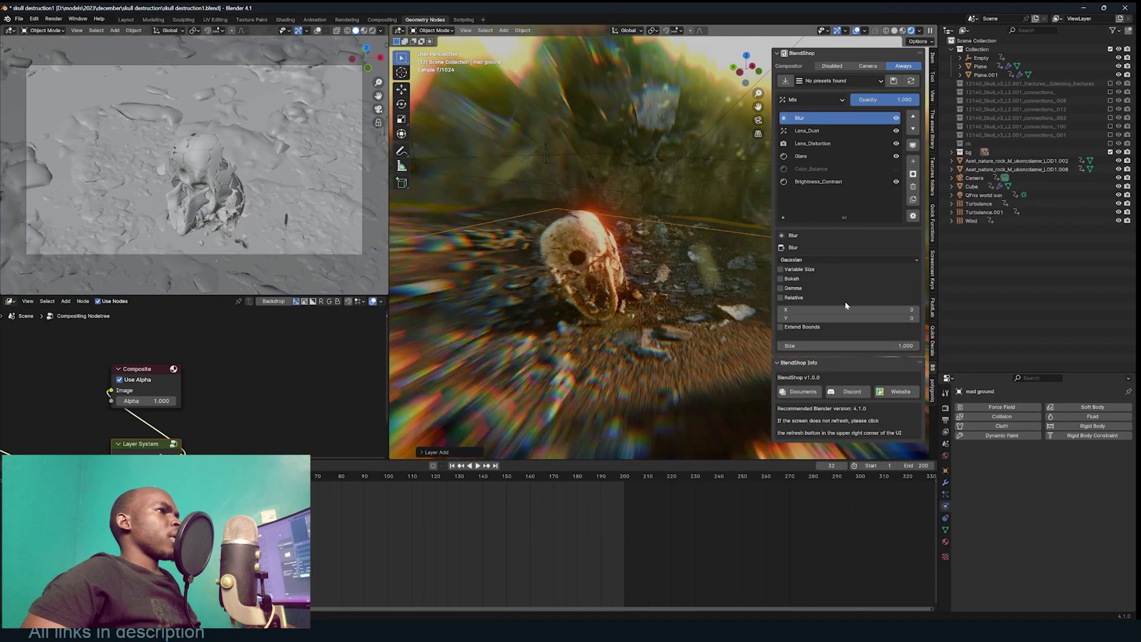
left_click_drag(846, 310, 872, 319)
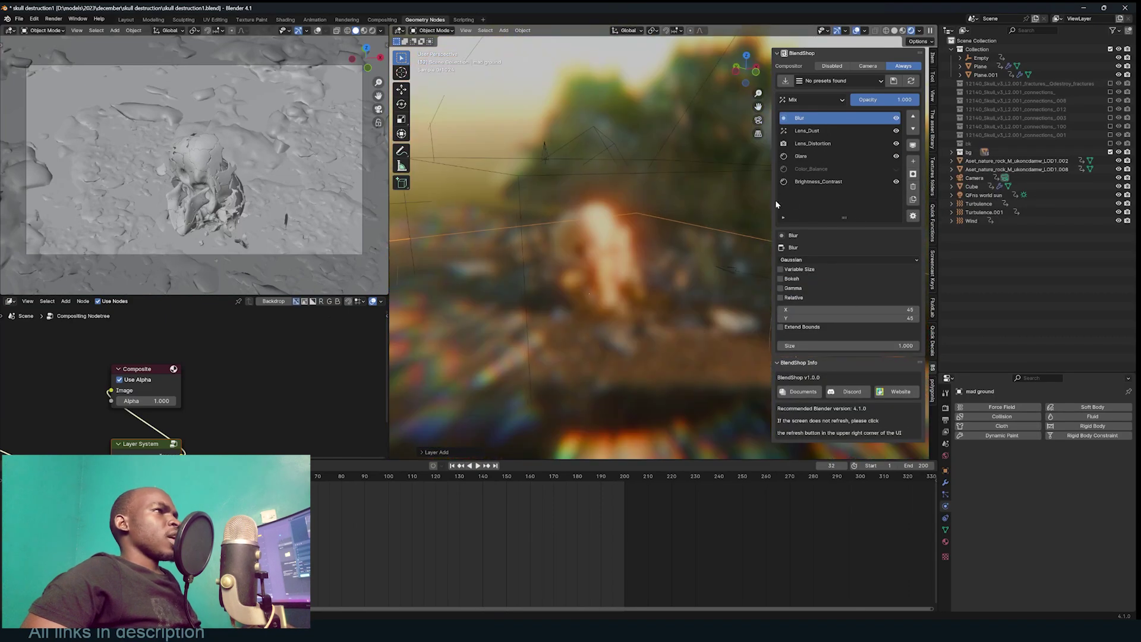
Add an Ellipse Mask to the Blur layer and set Invert Mask to 1.000.
left_click(913, 174)
left_click(863, 238)
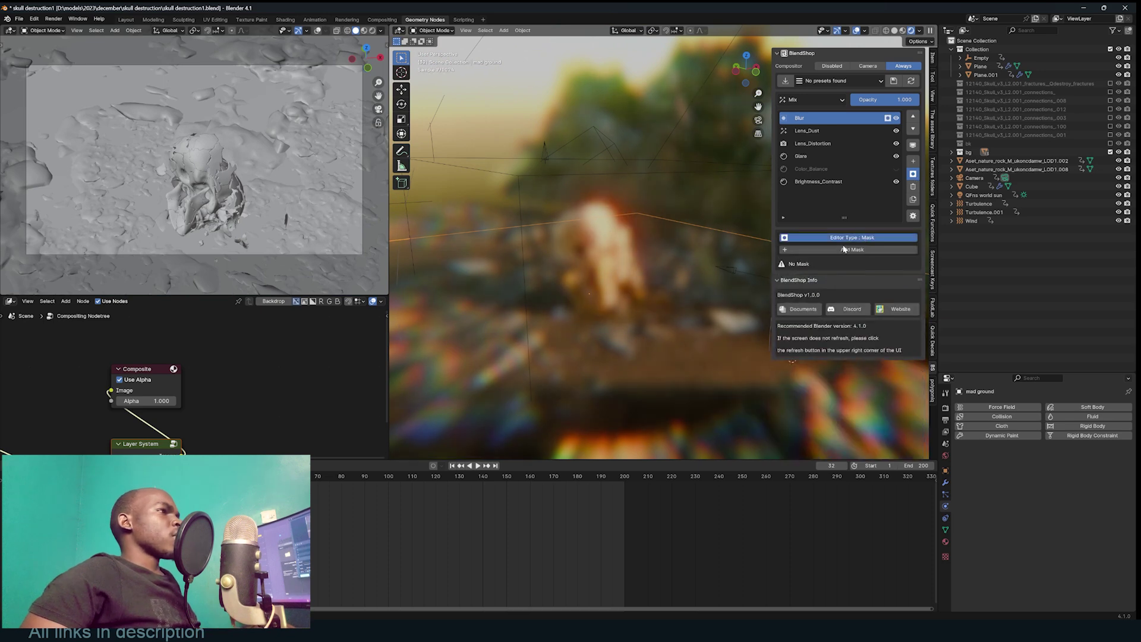
left_click(840, 251)
left_click(843, 270)
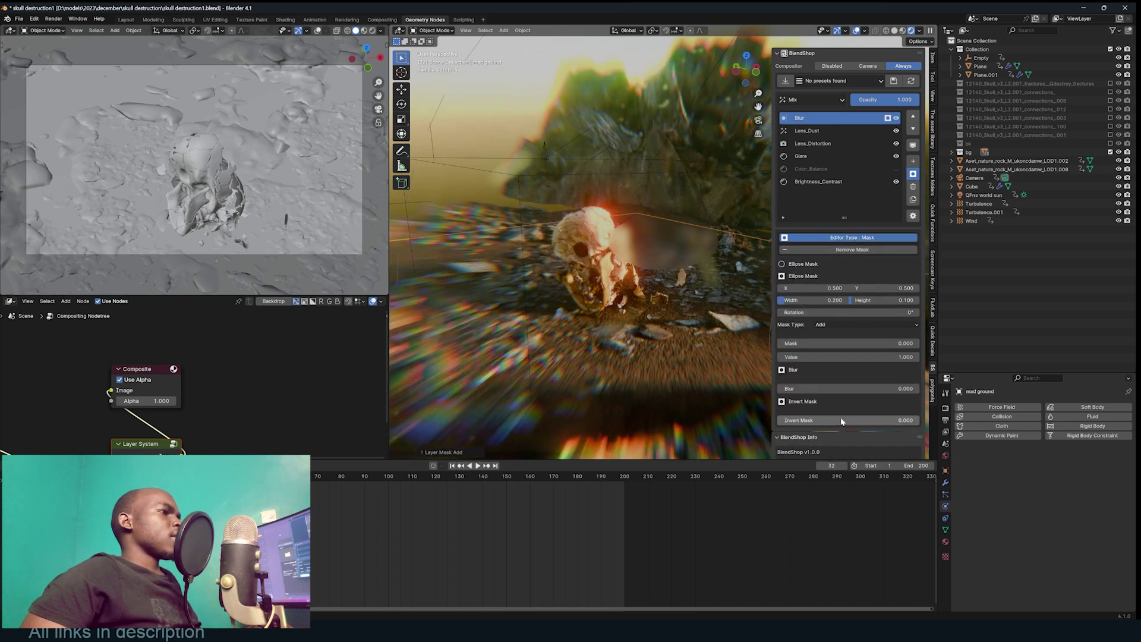
left_click_drag(844, 421, 986, 421)
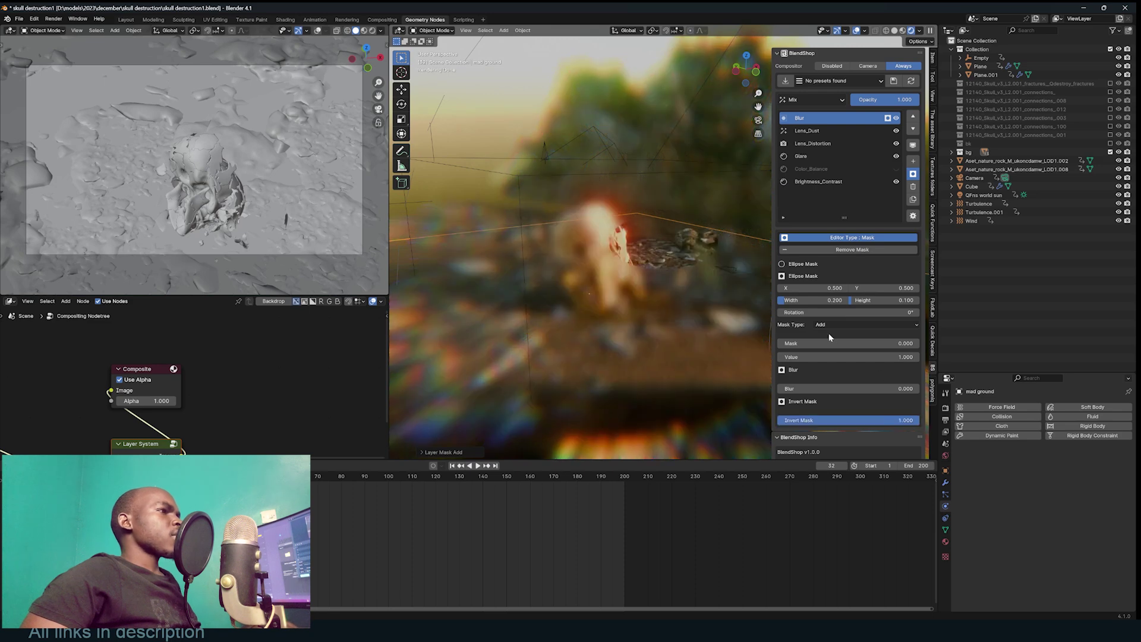
Enlarge the ellipse mask to about 1.4 wide and 0.48 high, and set its Blur to 1.000.
left_click_drag(812, 304, 869, 303)
left_click_drag(847, 389, 909, 388)
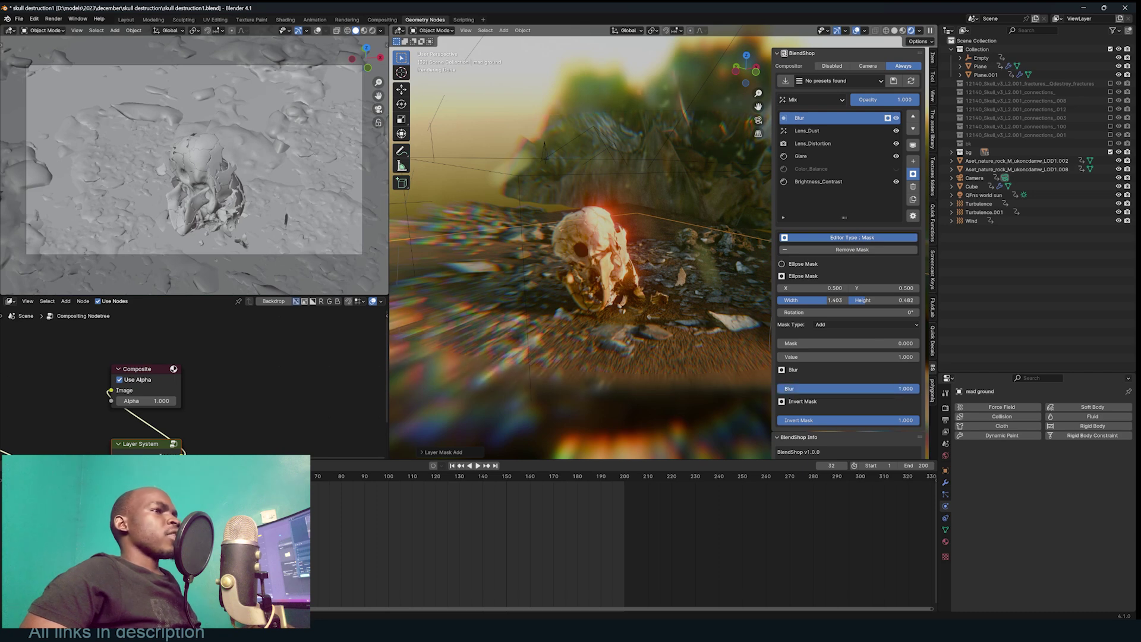
middle_click_drag(599, 287, 533, 395)
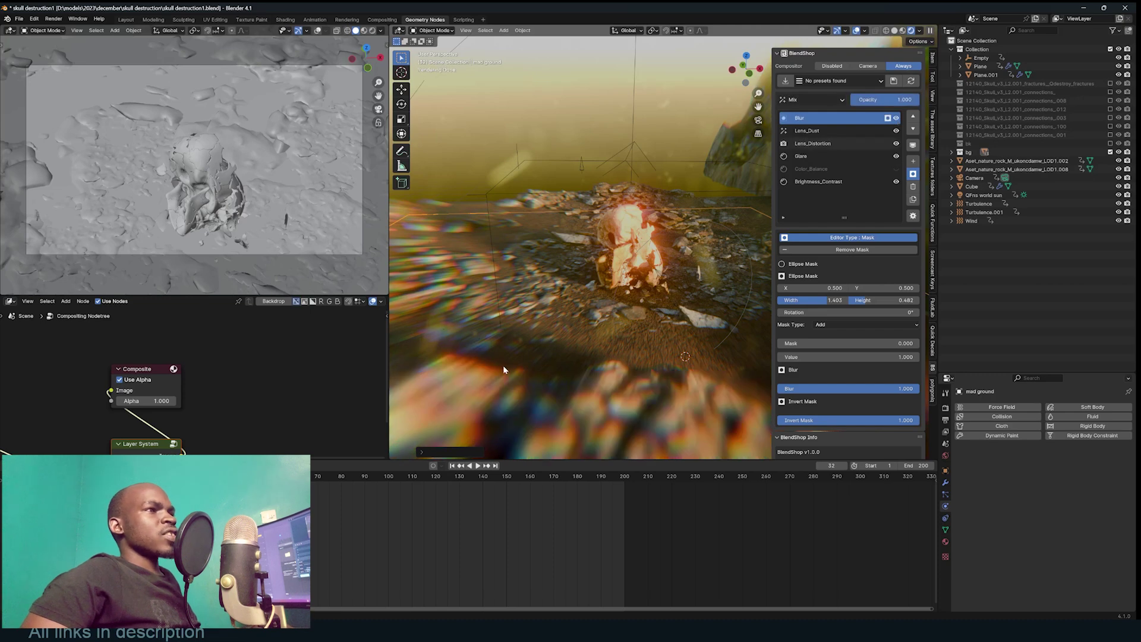
middle_click_drag(599, 353, 587, 352)
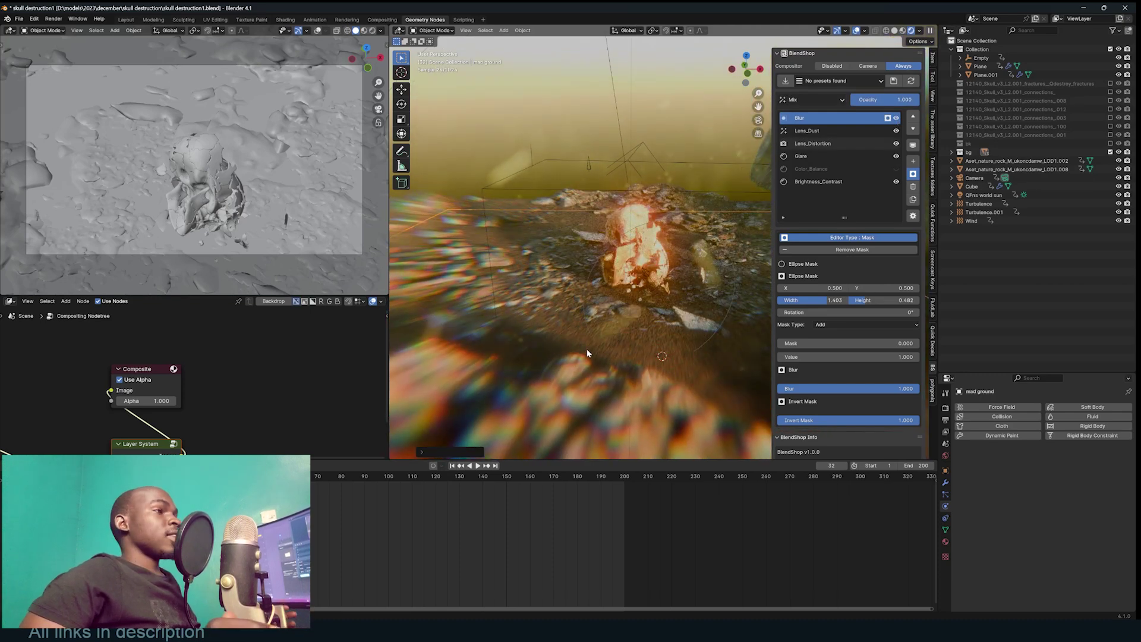
Add an RGB_Curve color layer above the masked Blur layer.
left_click(915, 160)
left_click(929, 162)
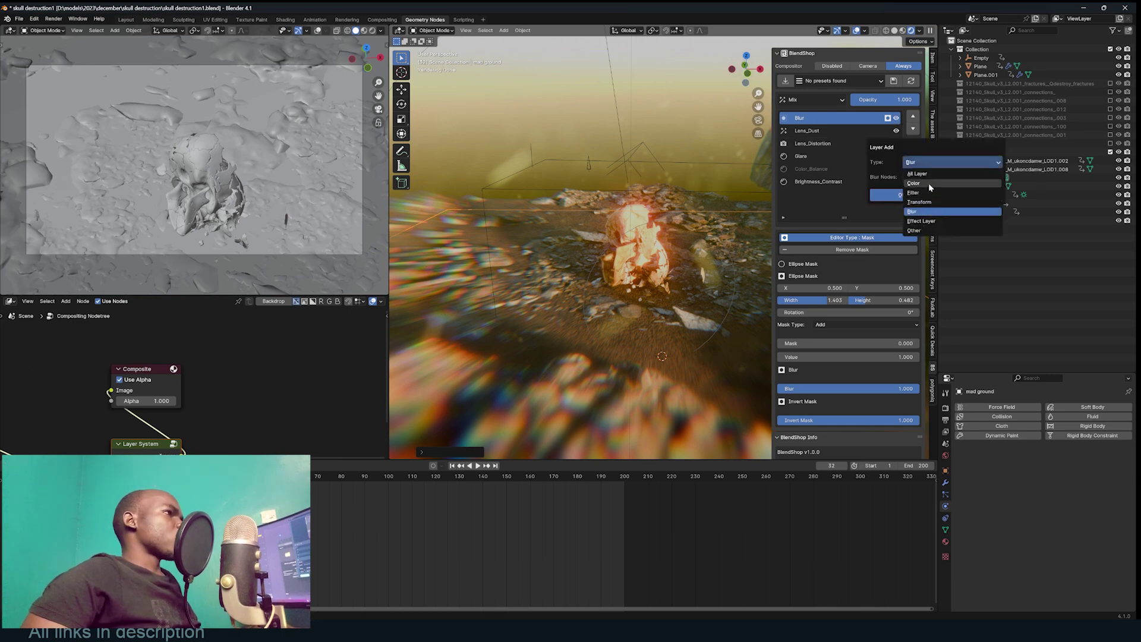
left_click(930, 185)
left_click(933, 176)
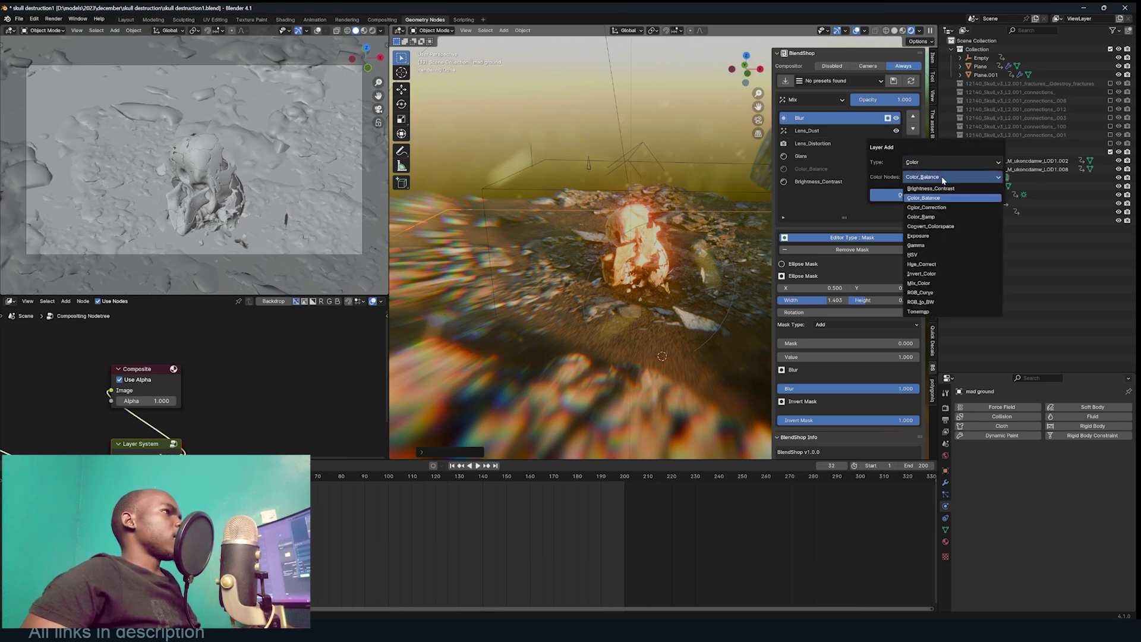
left_click(935, 292)
left_click(892, 200)
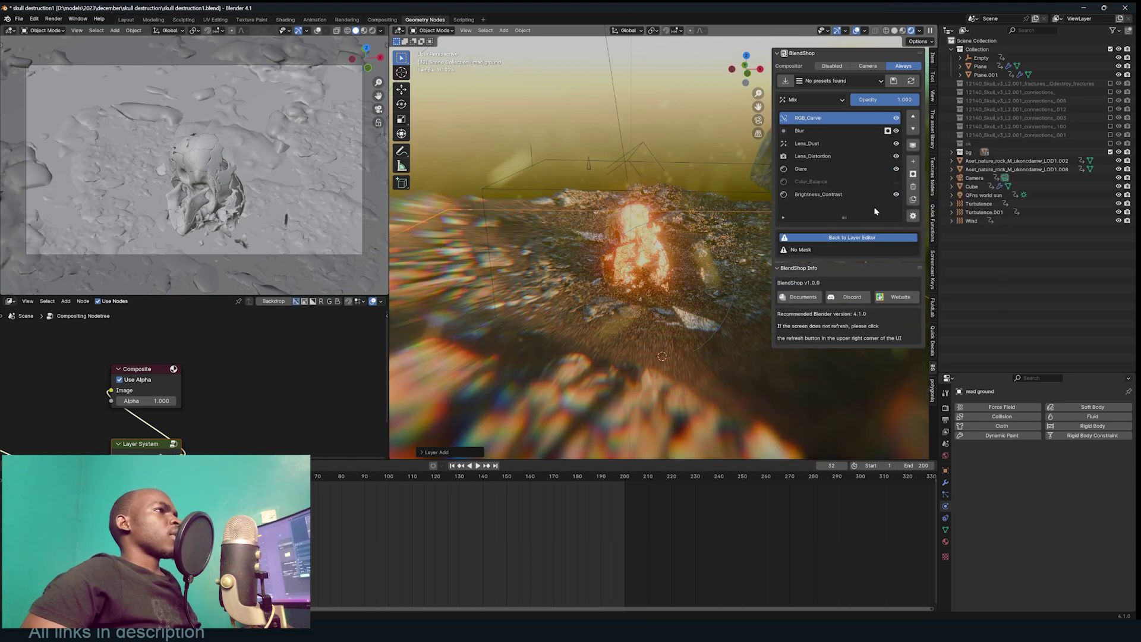